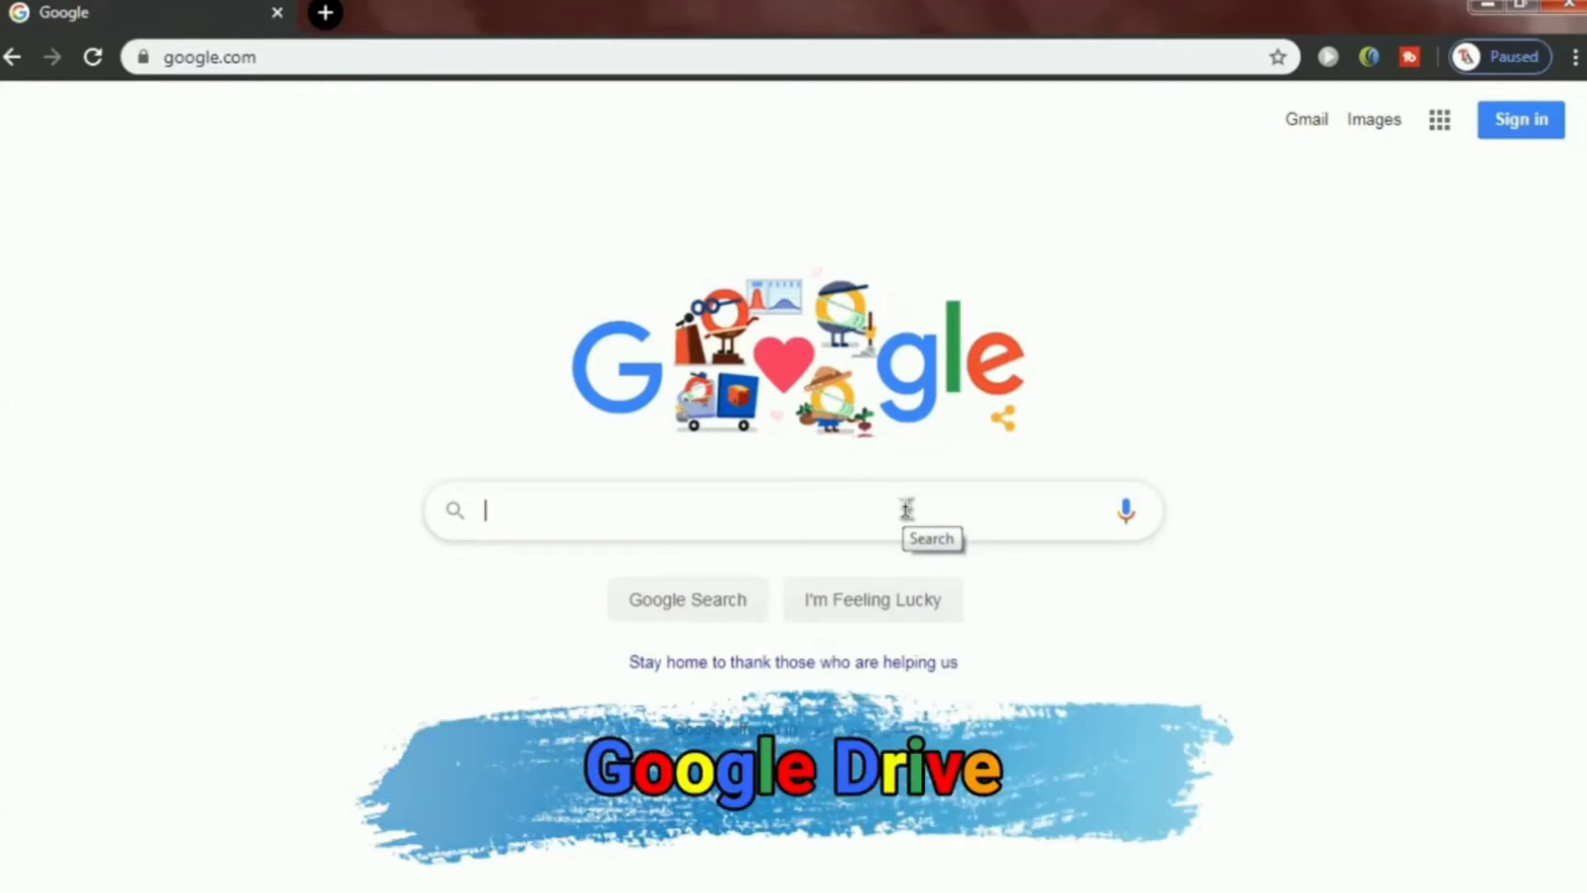
Search Google for "google drive" and open the "Google Drive: Free Cloud Storage for Personal Use" result
text(google drive)
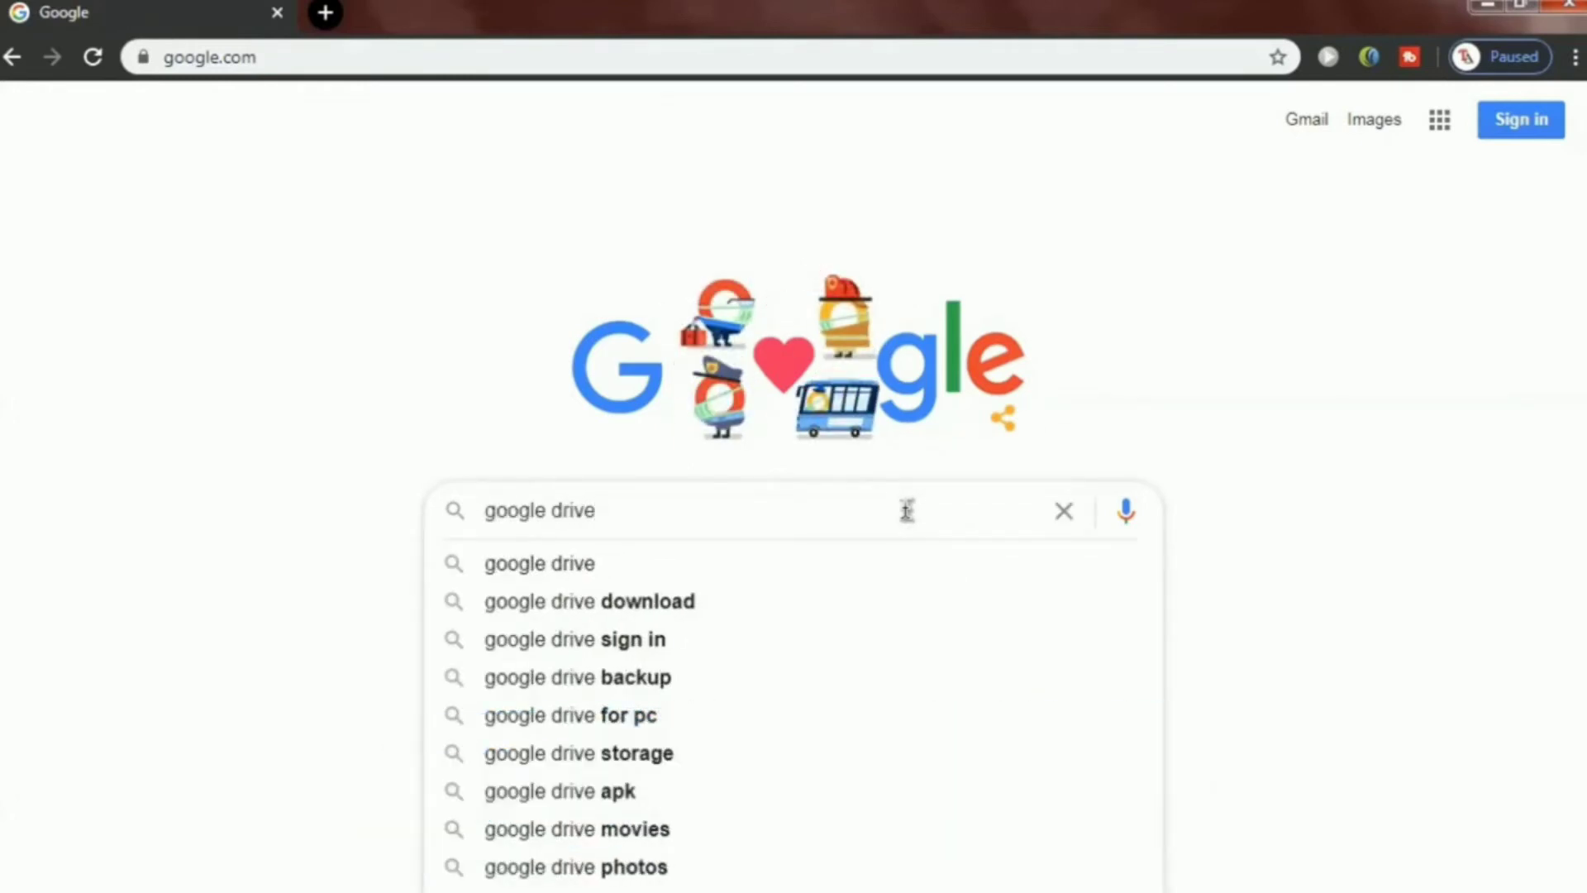
key(Return)
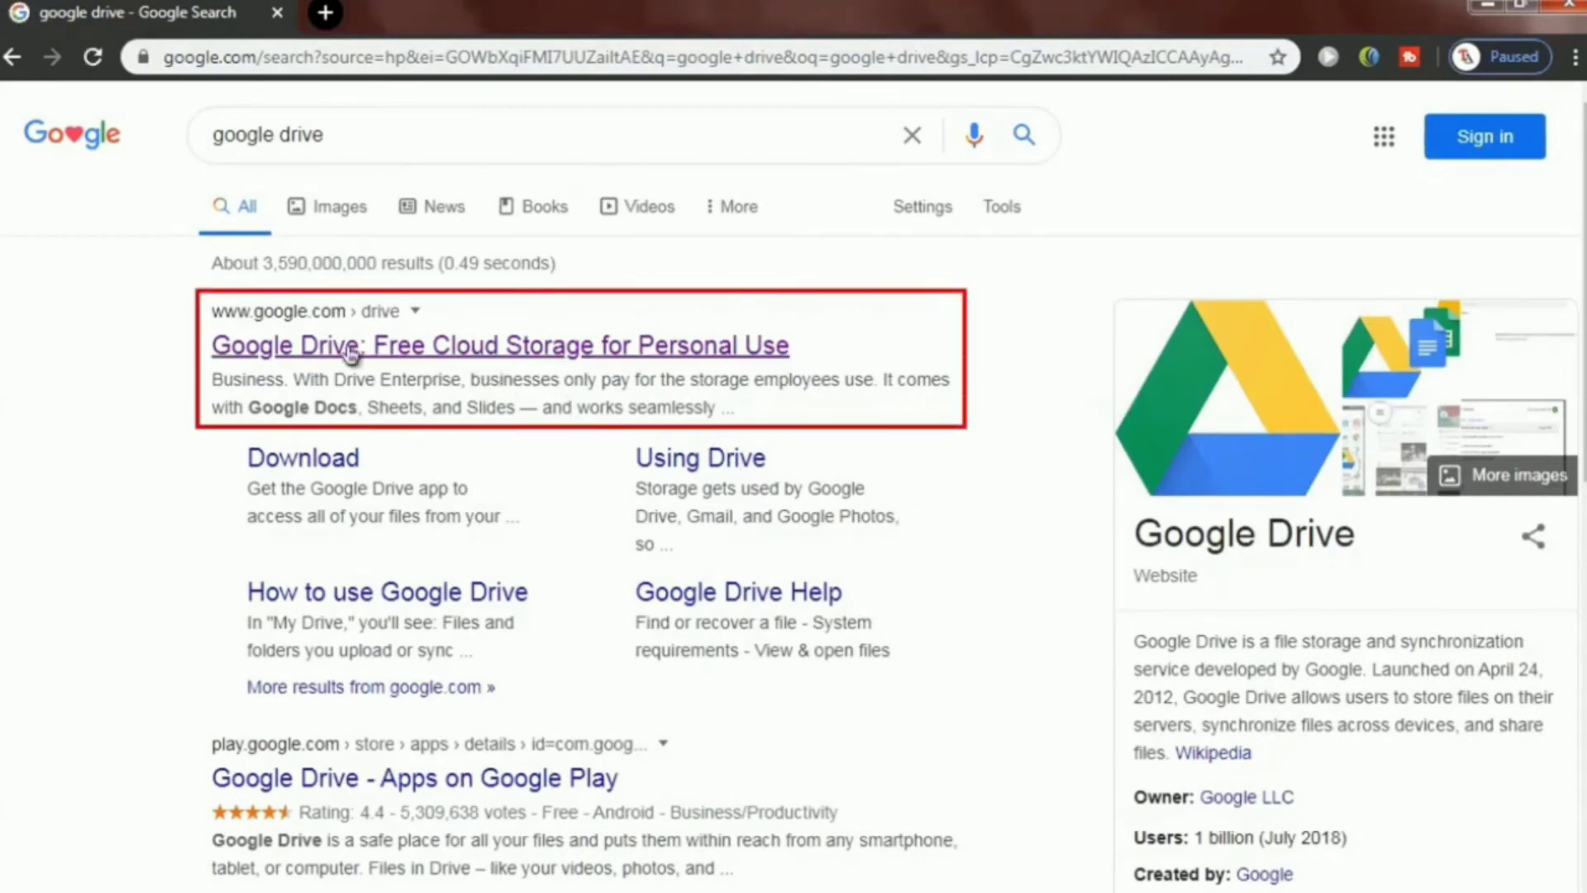
click(379, 348)
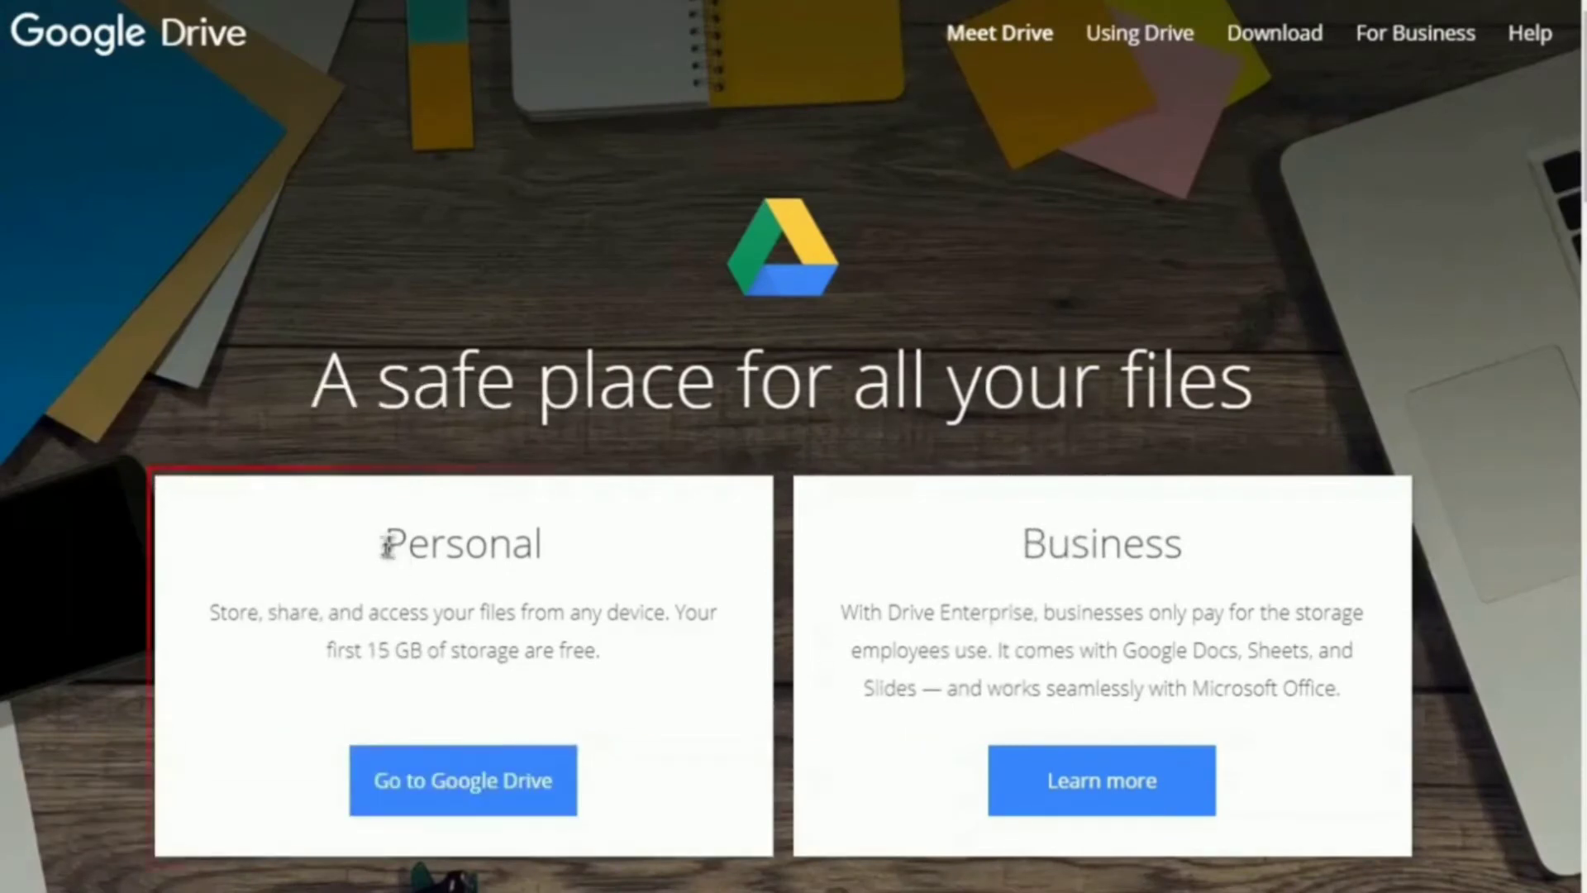
Read the Personal plan's description and storage offer, and continue to Google Drive from that plan
drag(387, 546, 529, 550)
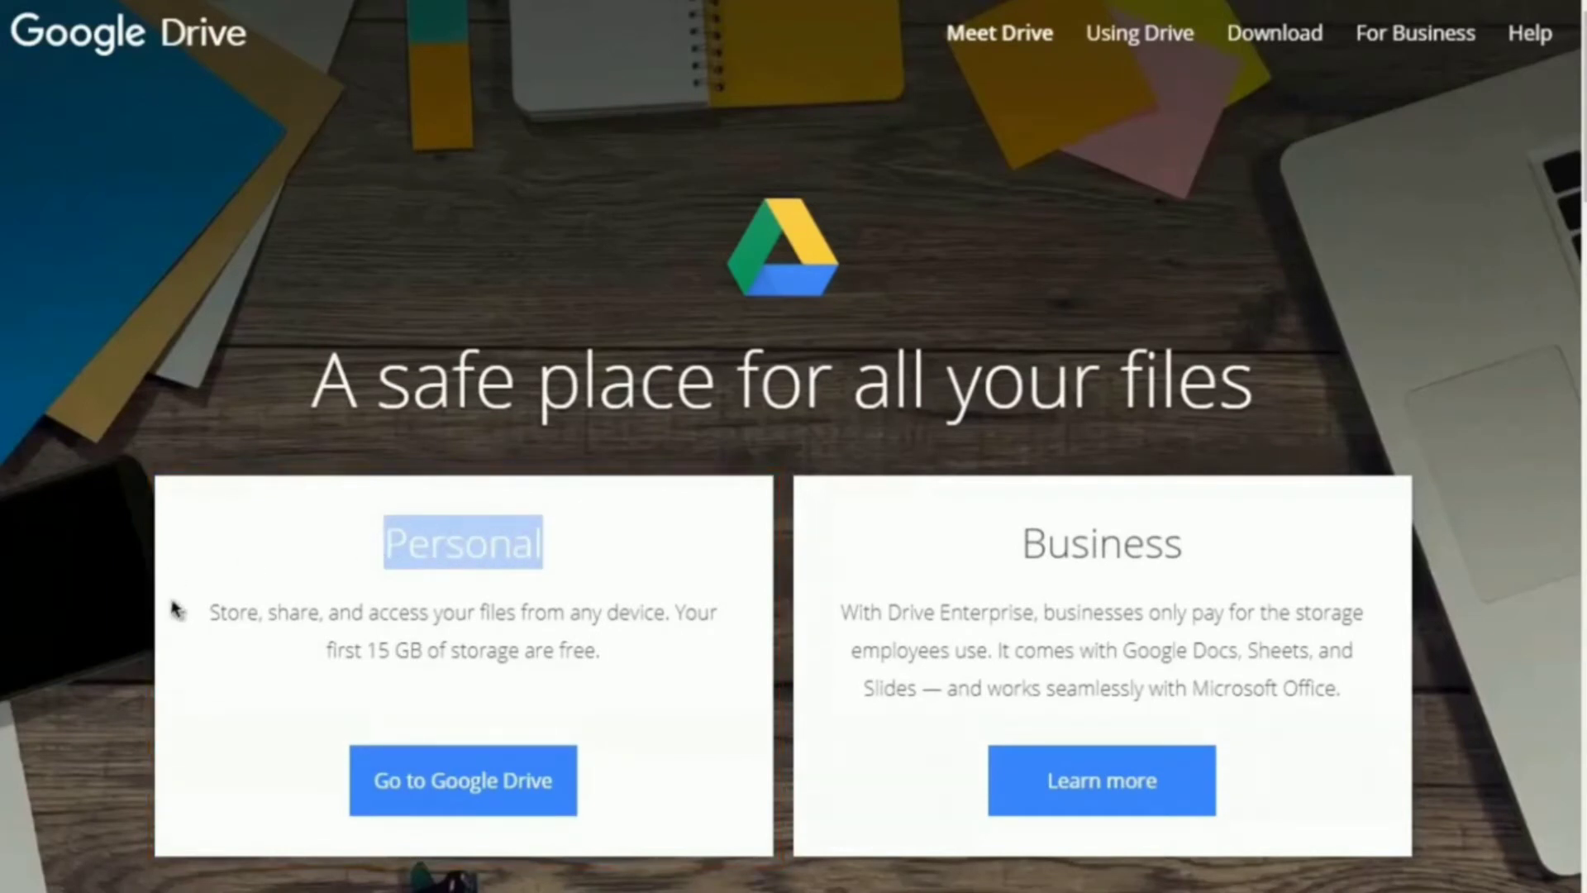
drag(206, 619, 669, 625)
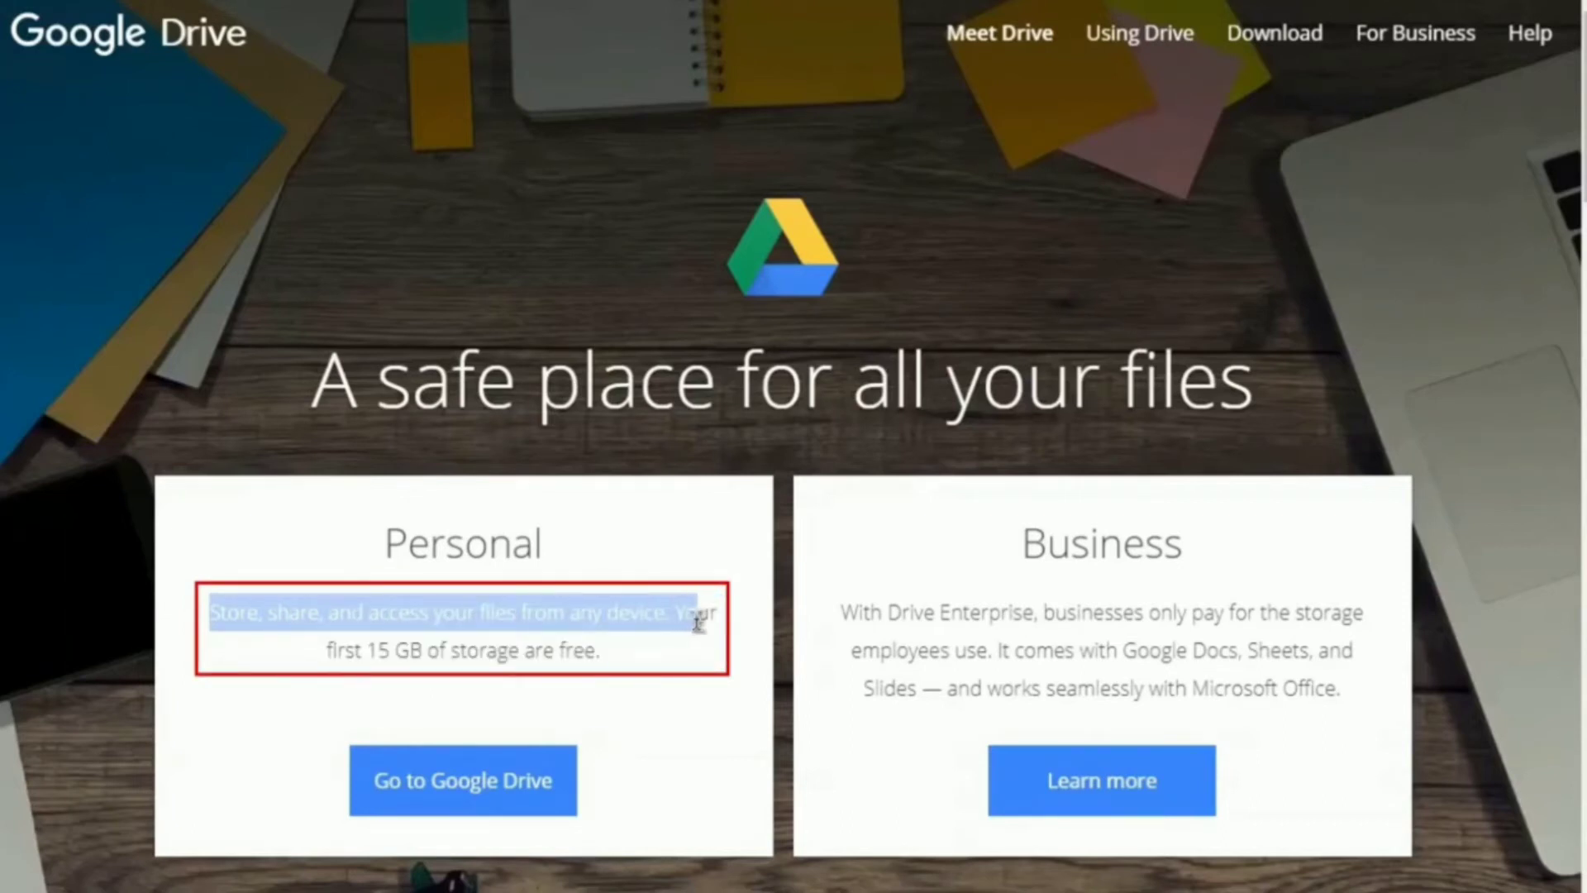
drag(720, 634, 724, 645)
drag(367, 650, 597, 679)
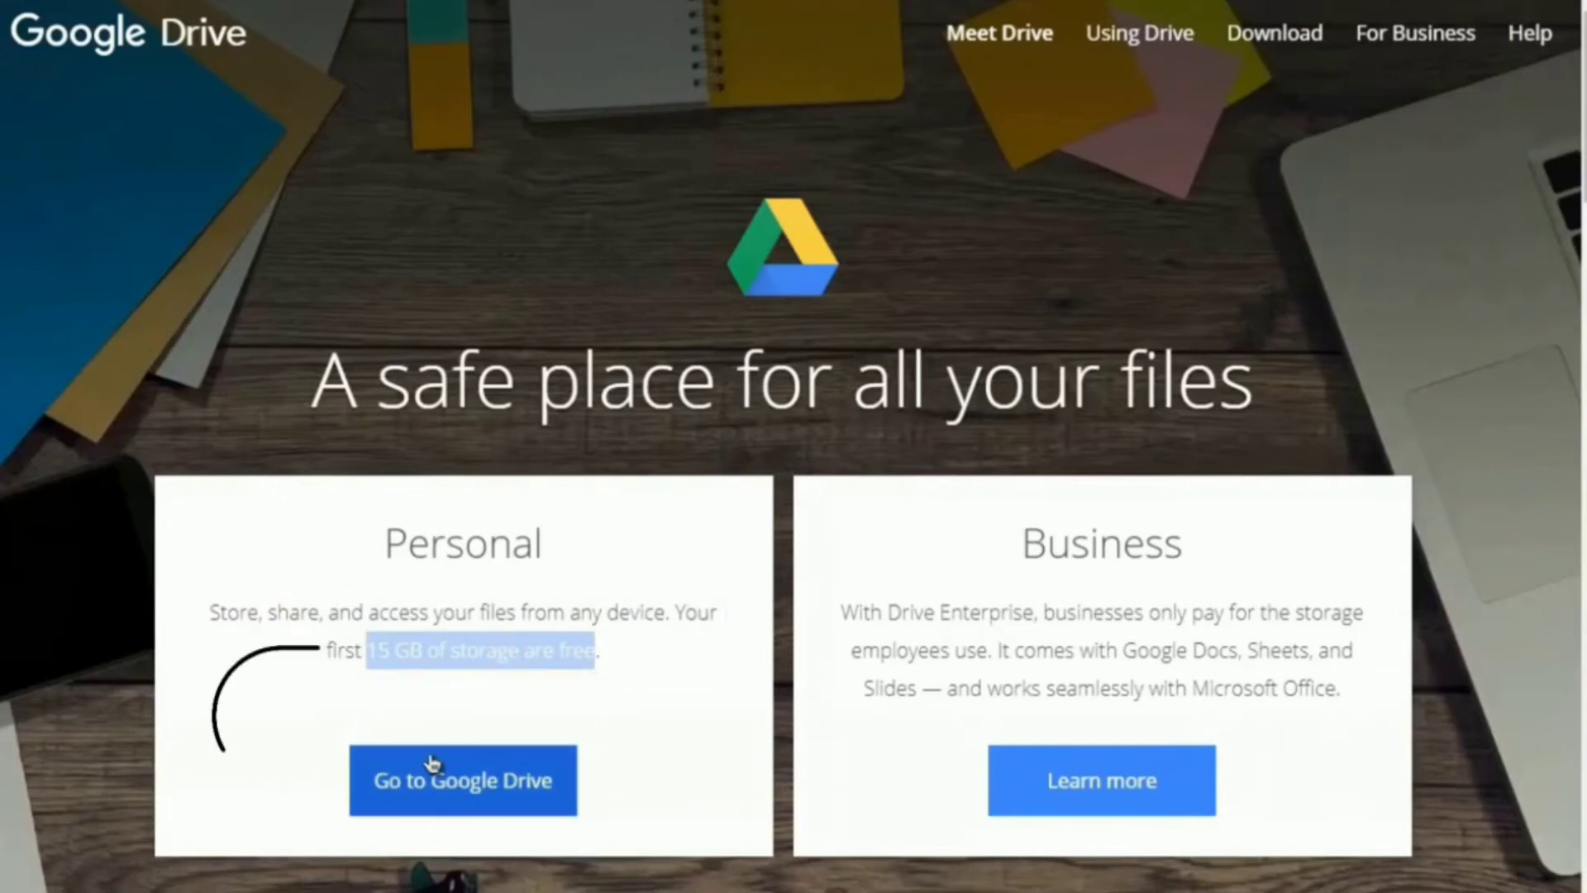
click(450, 783)
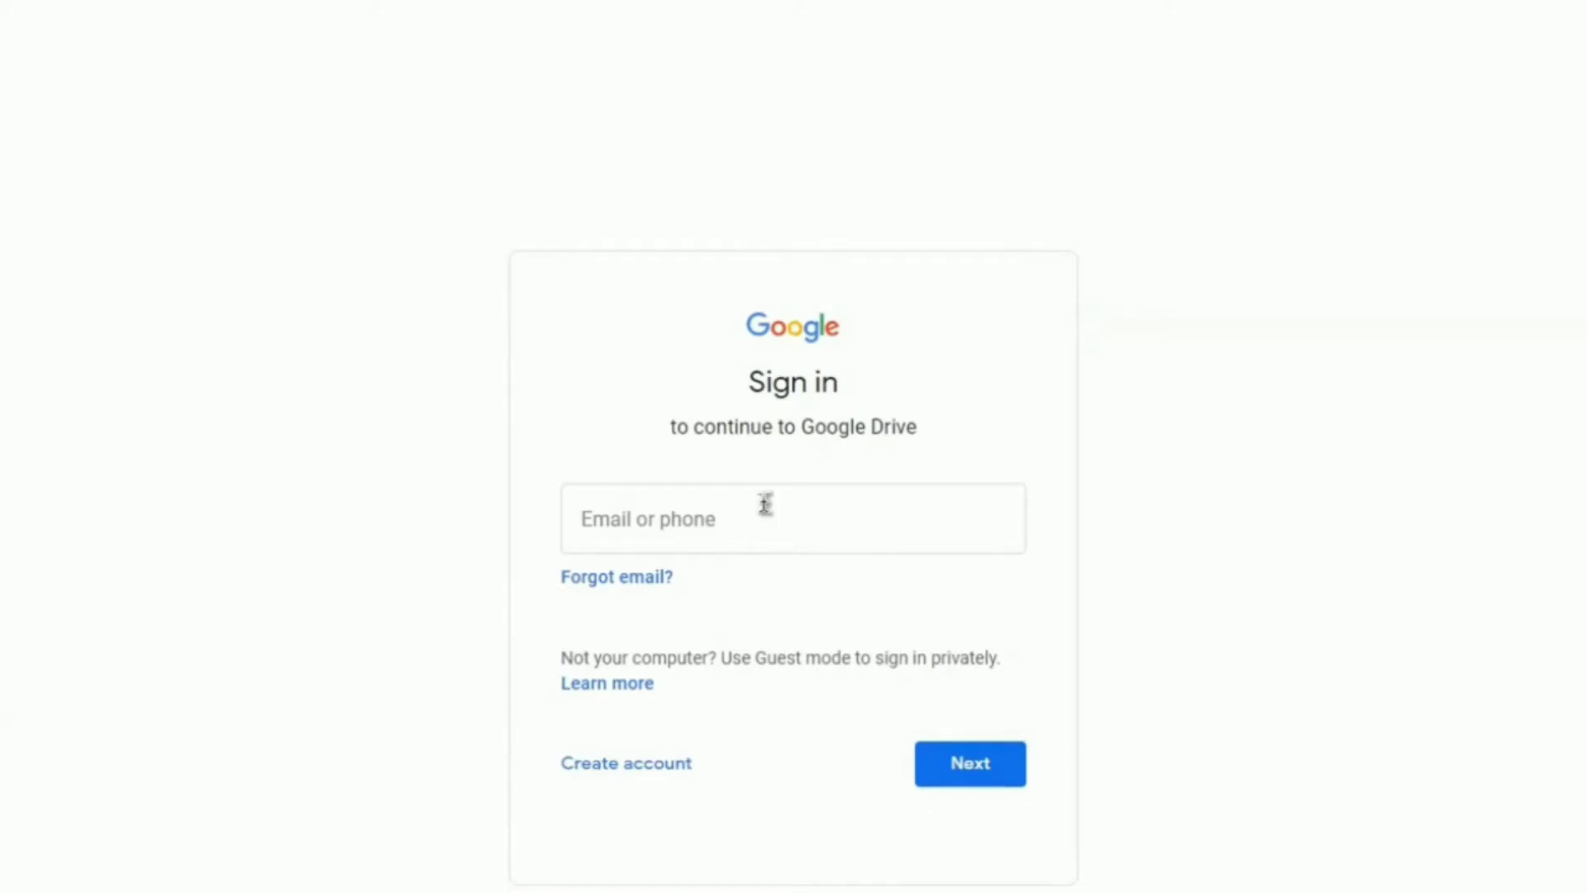
Enter the account's e-mail address on the Google sign-in page and continue
click(757, 531)
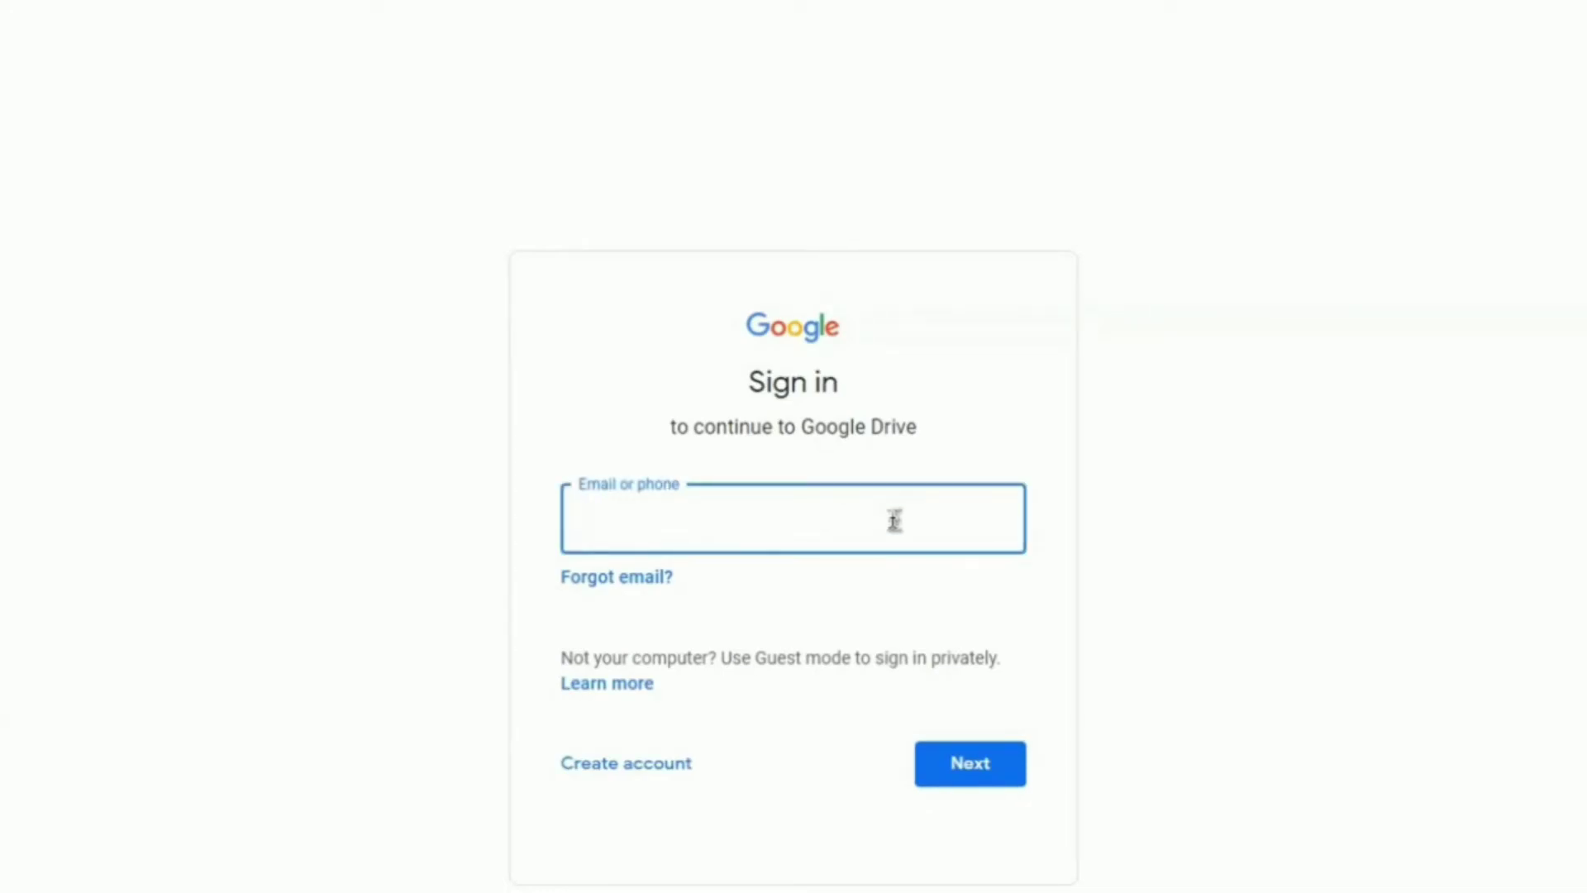
text(af)
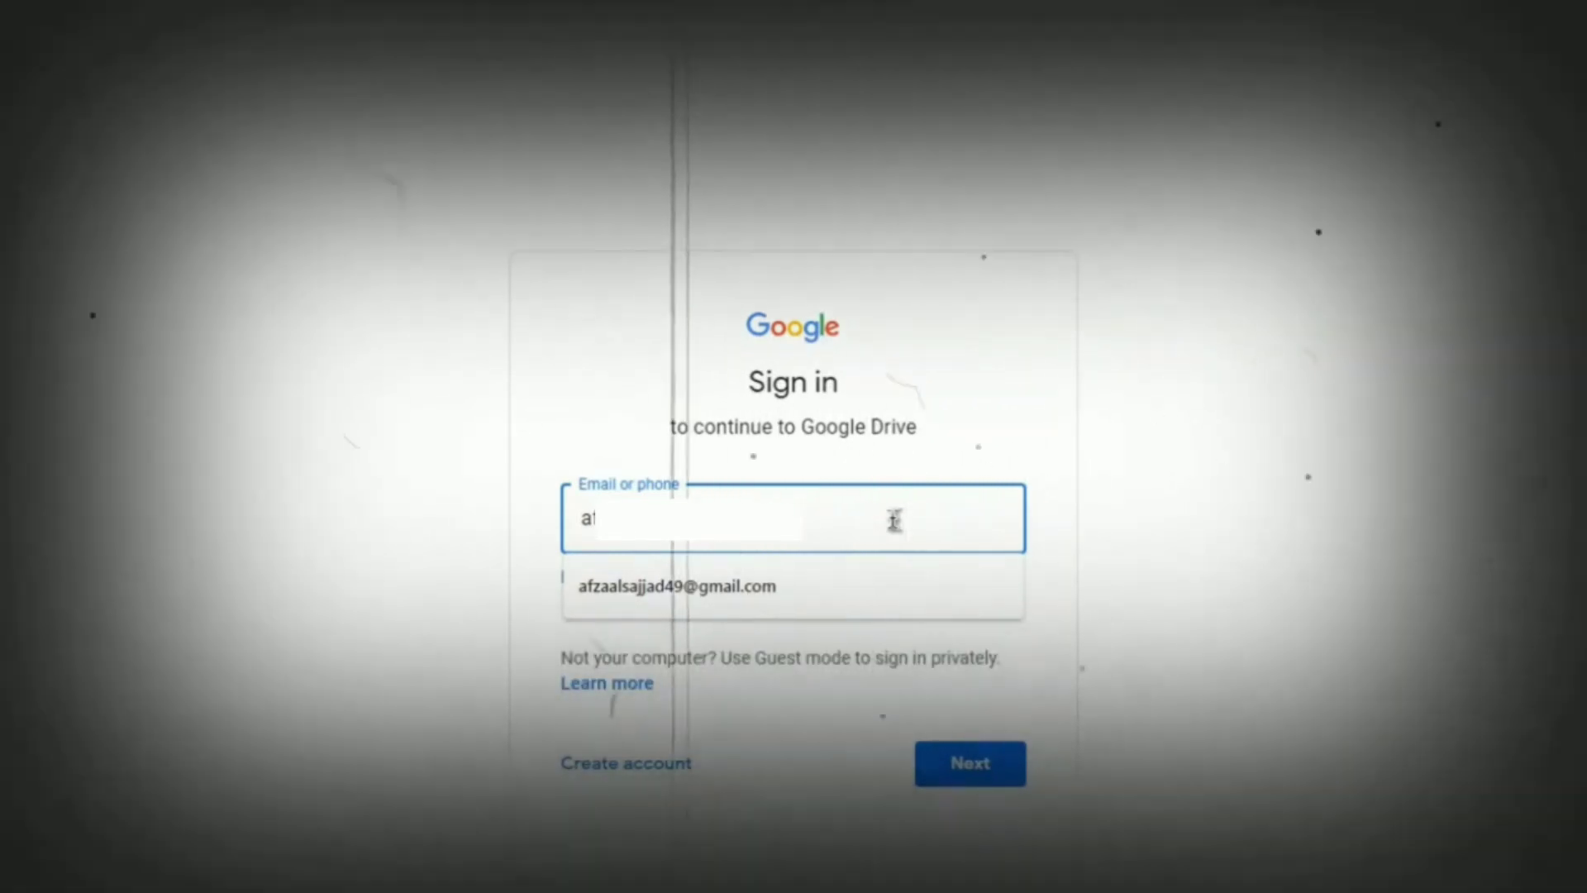
key(Down)
key(Return)
key(Return)
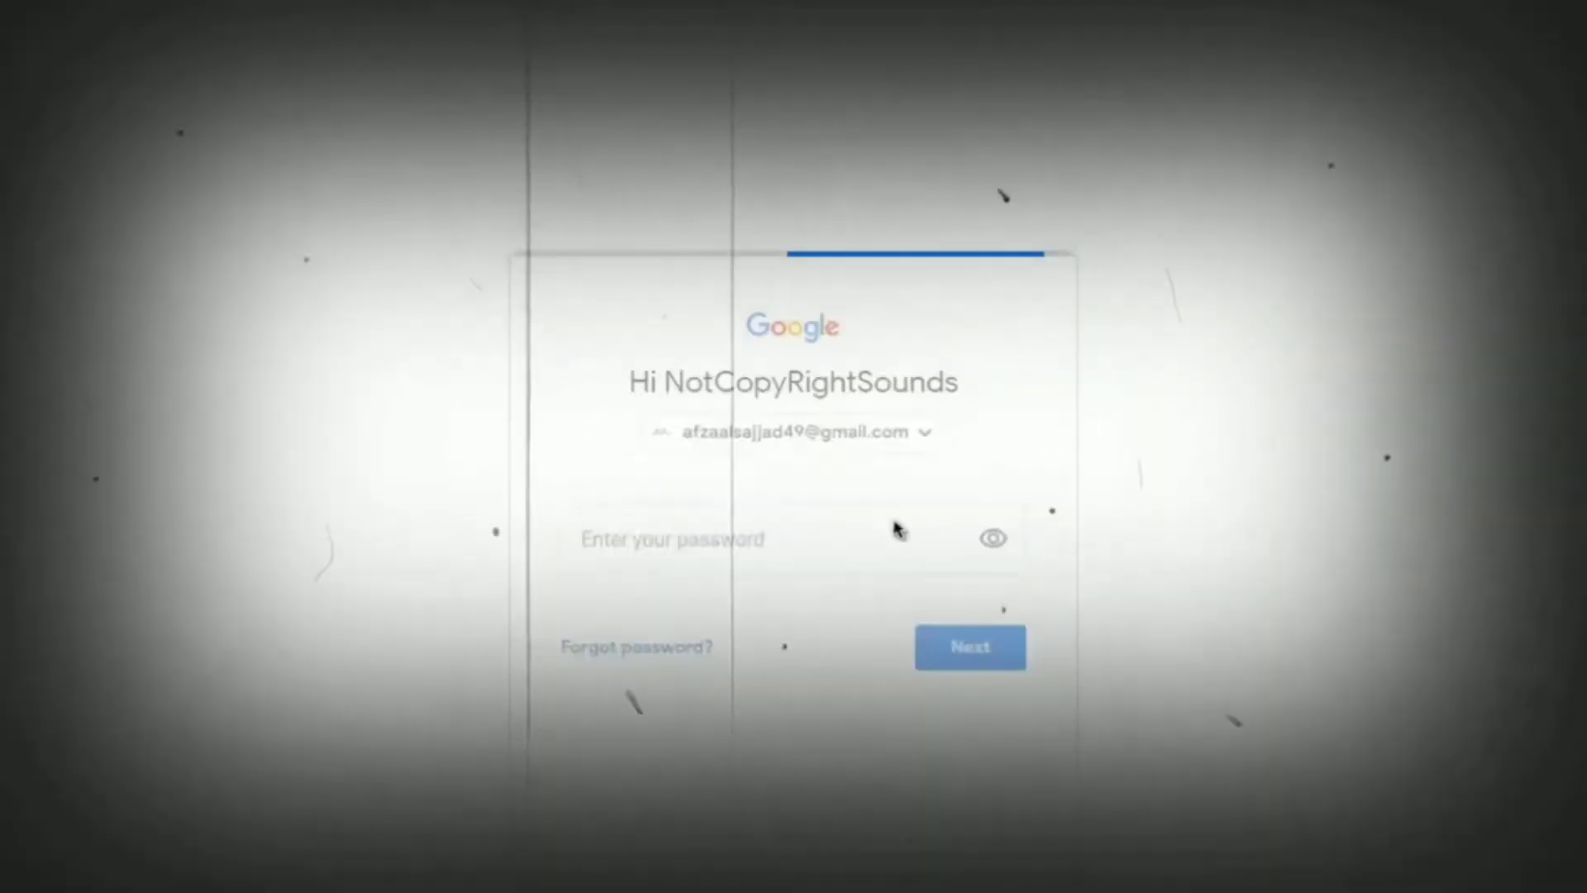
Enter the account password to sign in to Google Drive
text(****)
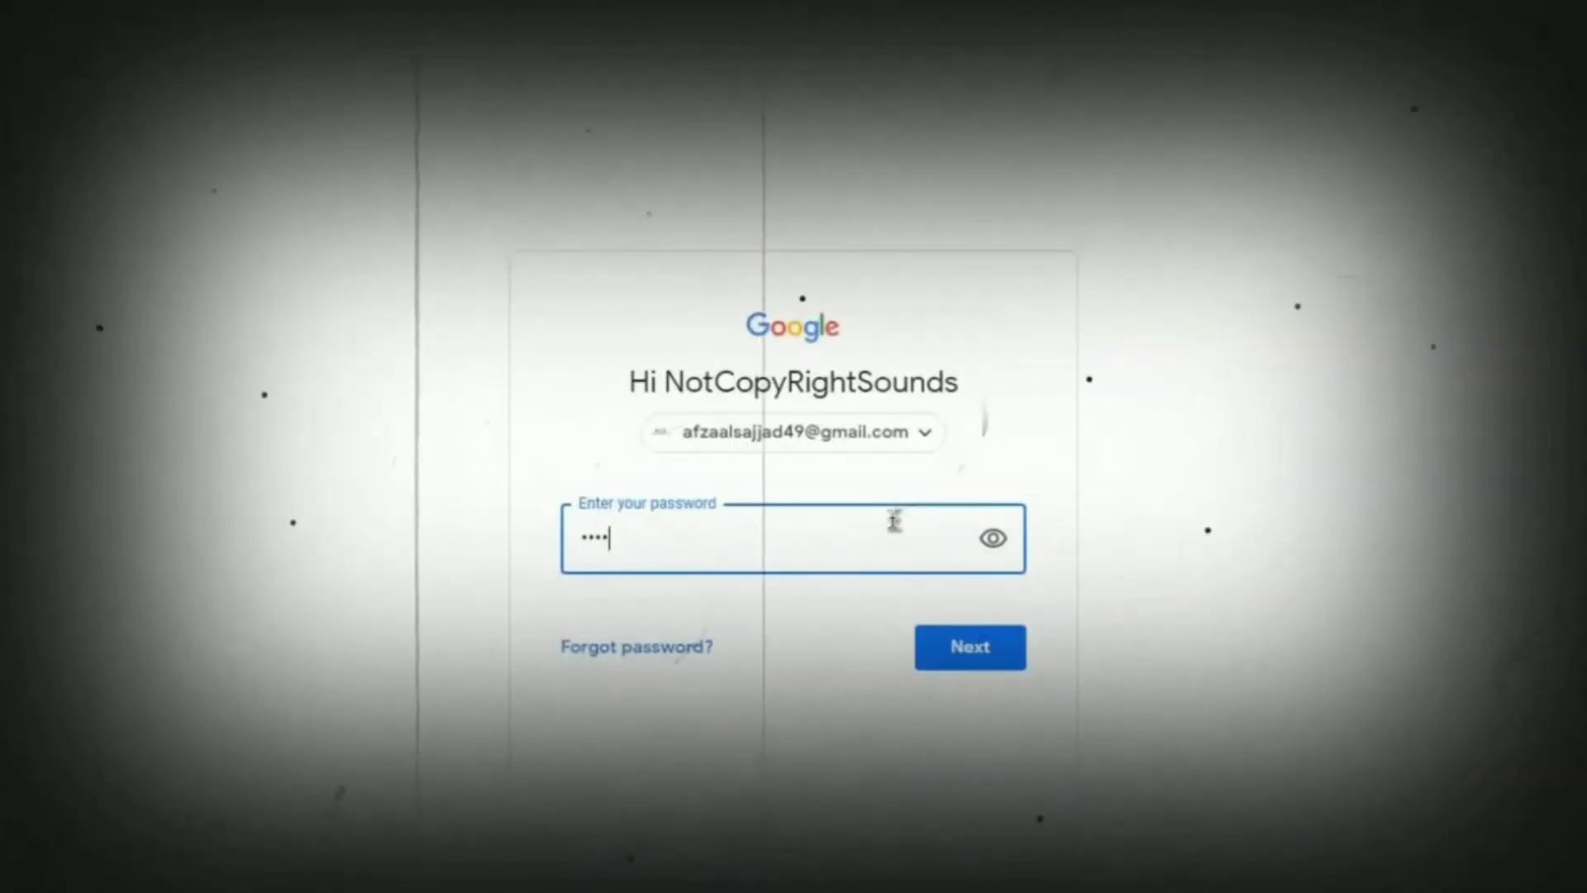
text(*)
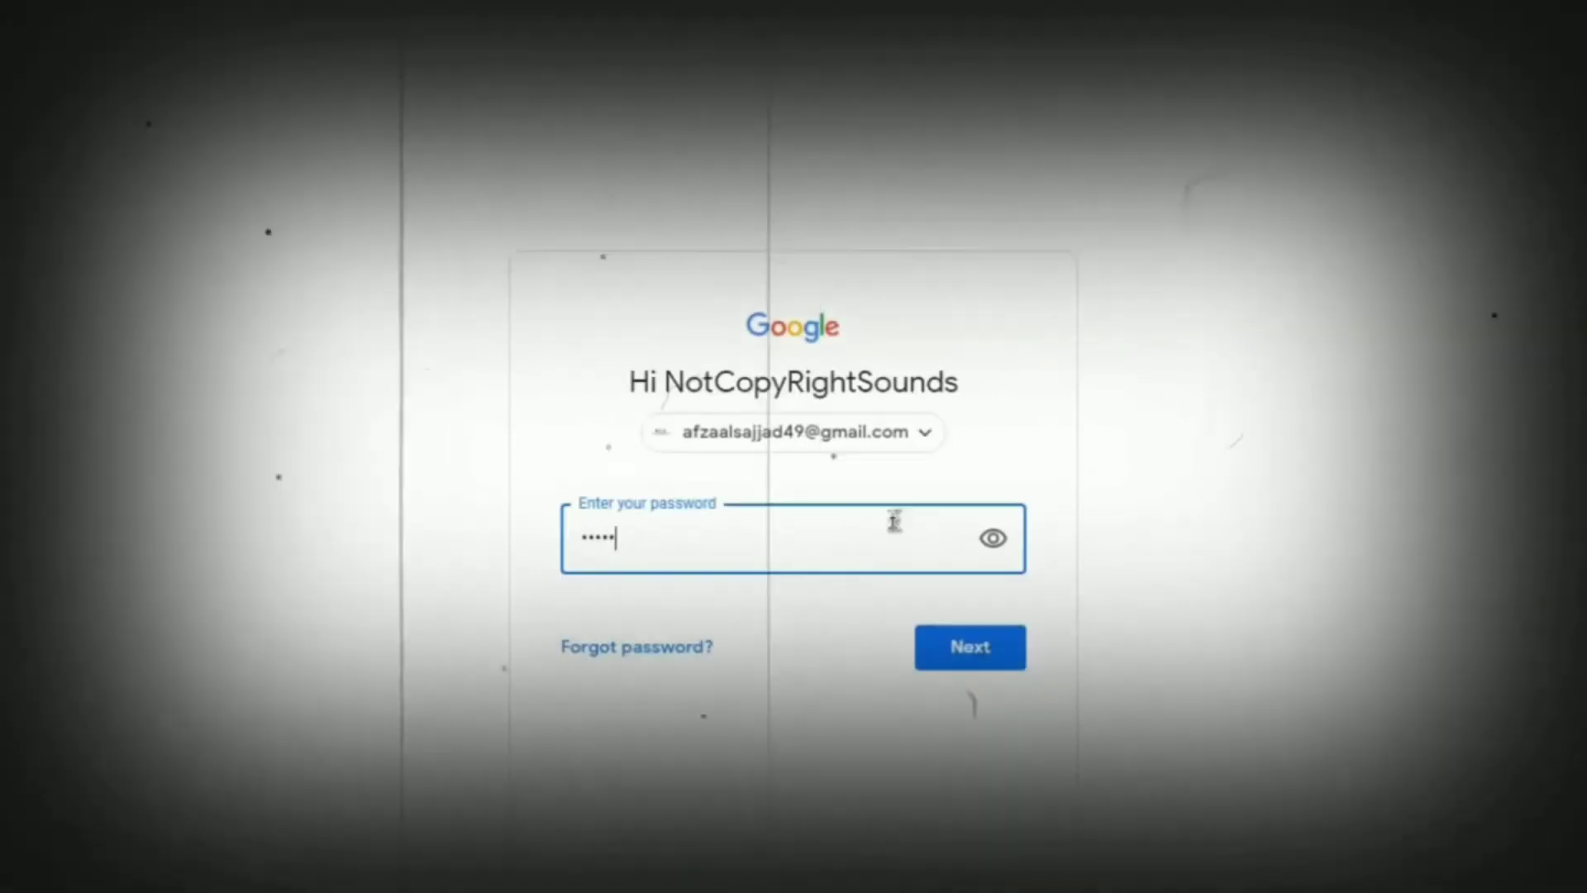
text(*)
text(***)
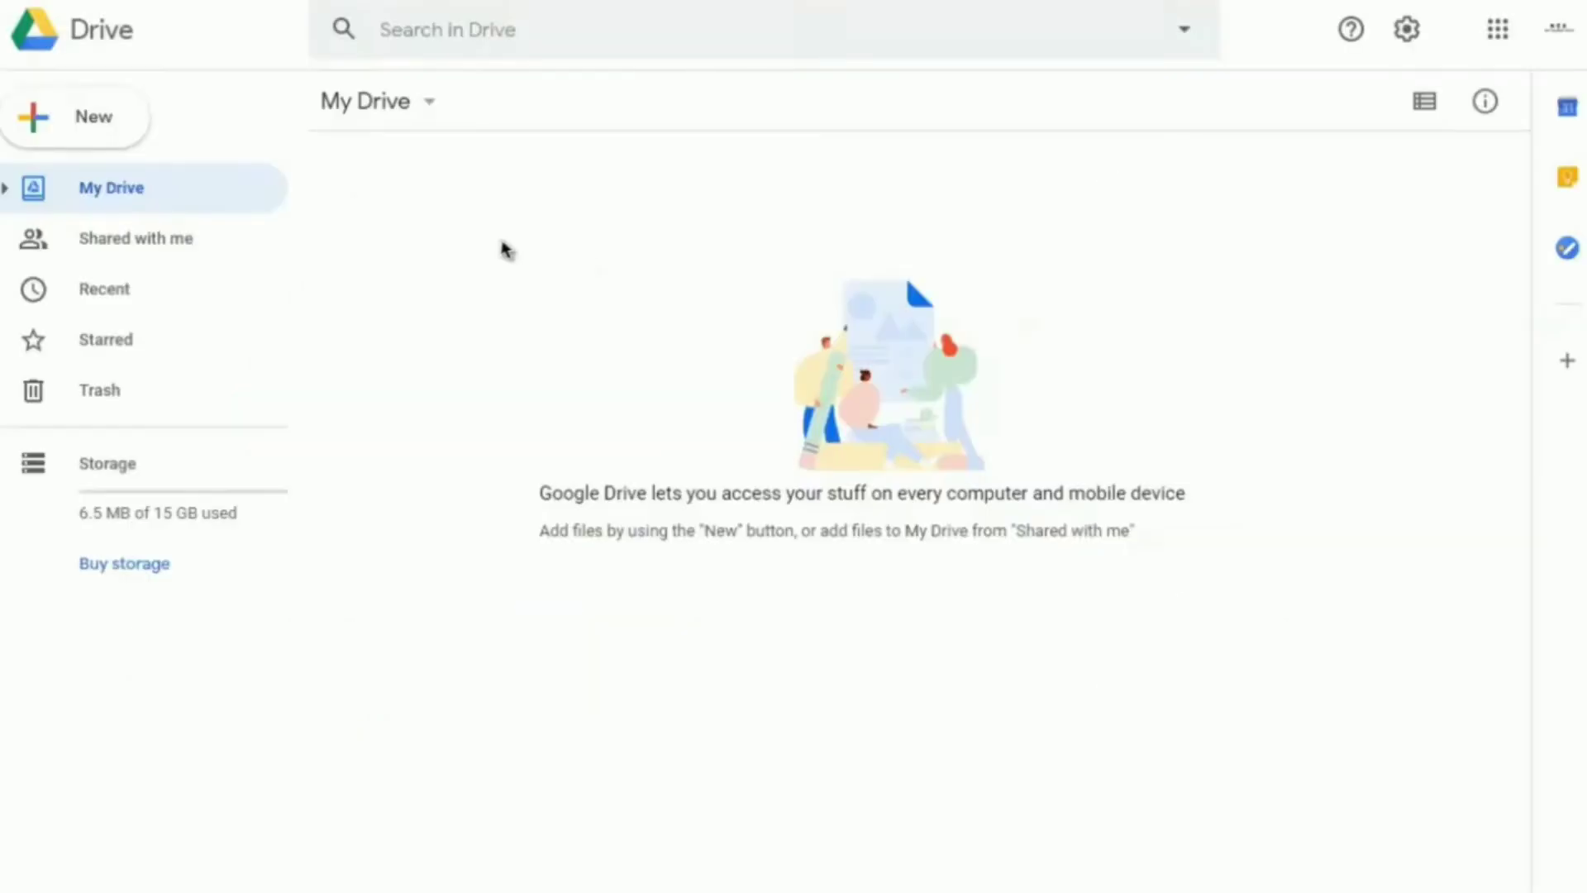
Upload the video New Intro 2 from the Videos library's My Objects folder to My Drive, dismiss the upload notice and select the file
click(71, 122)
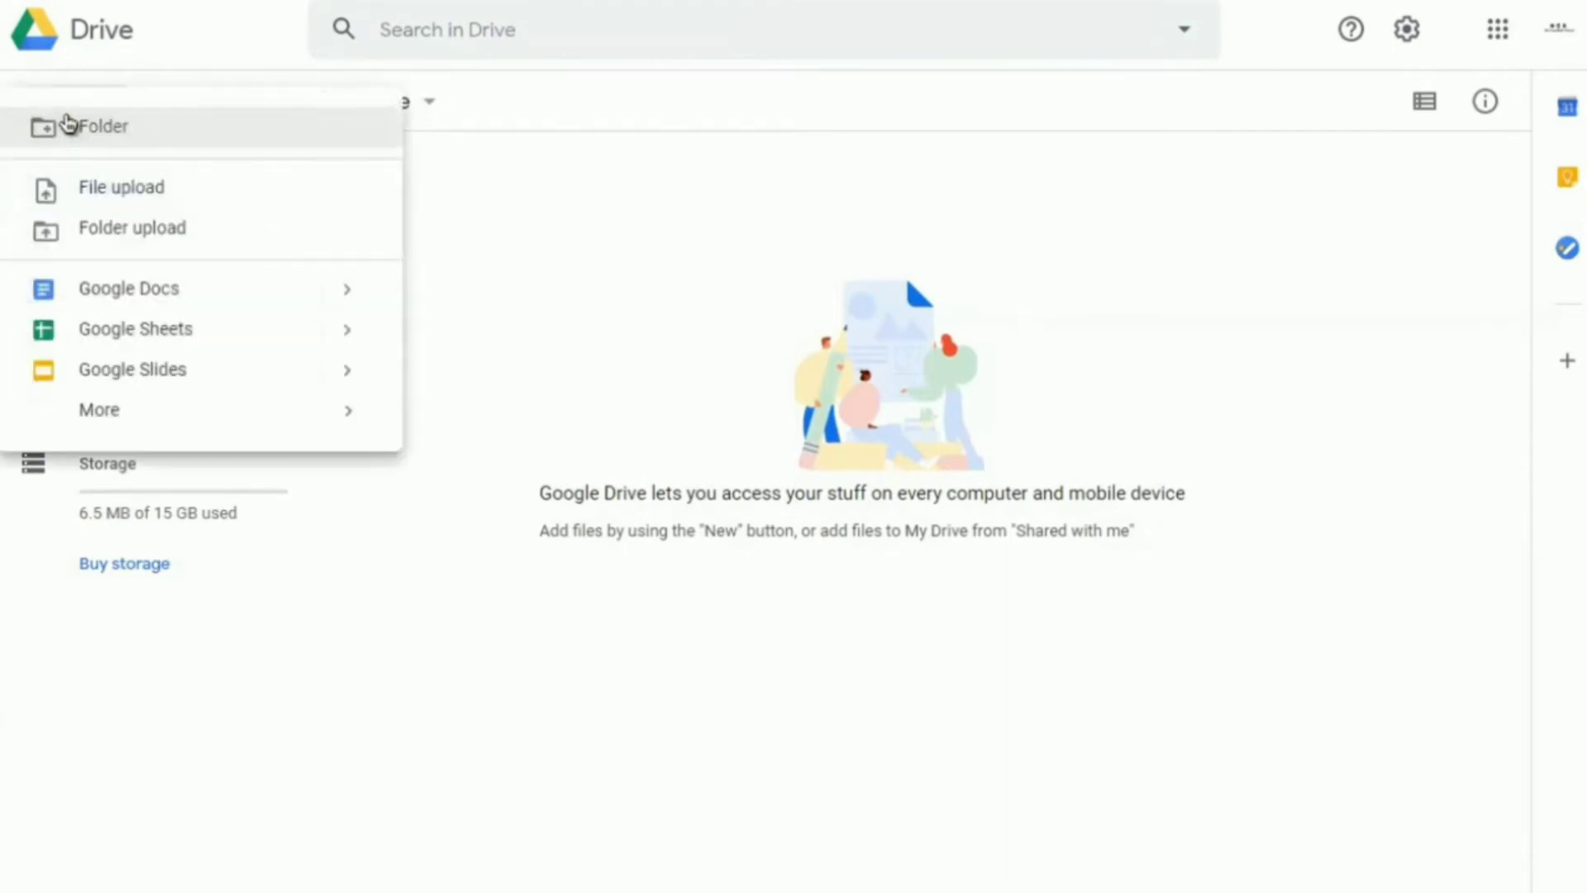
click(163, 192)
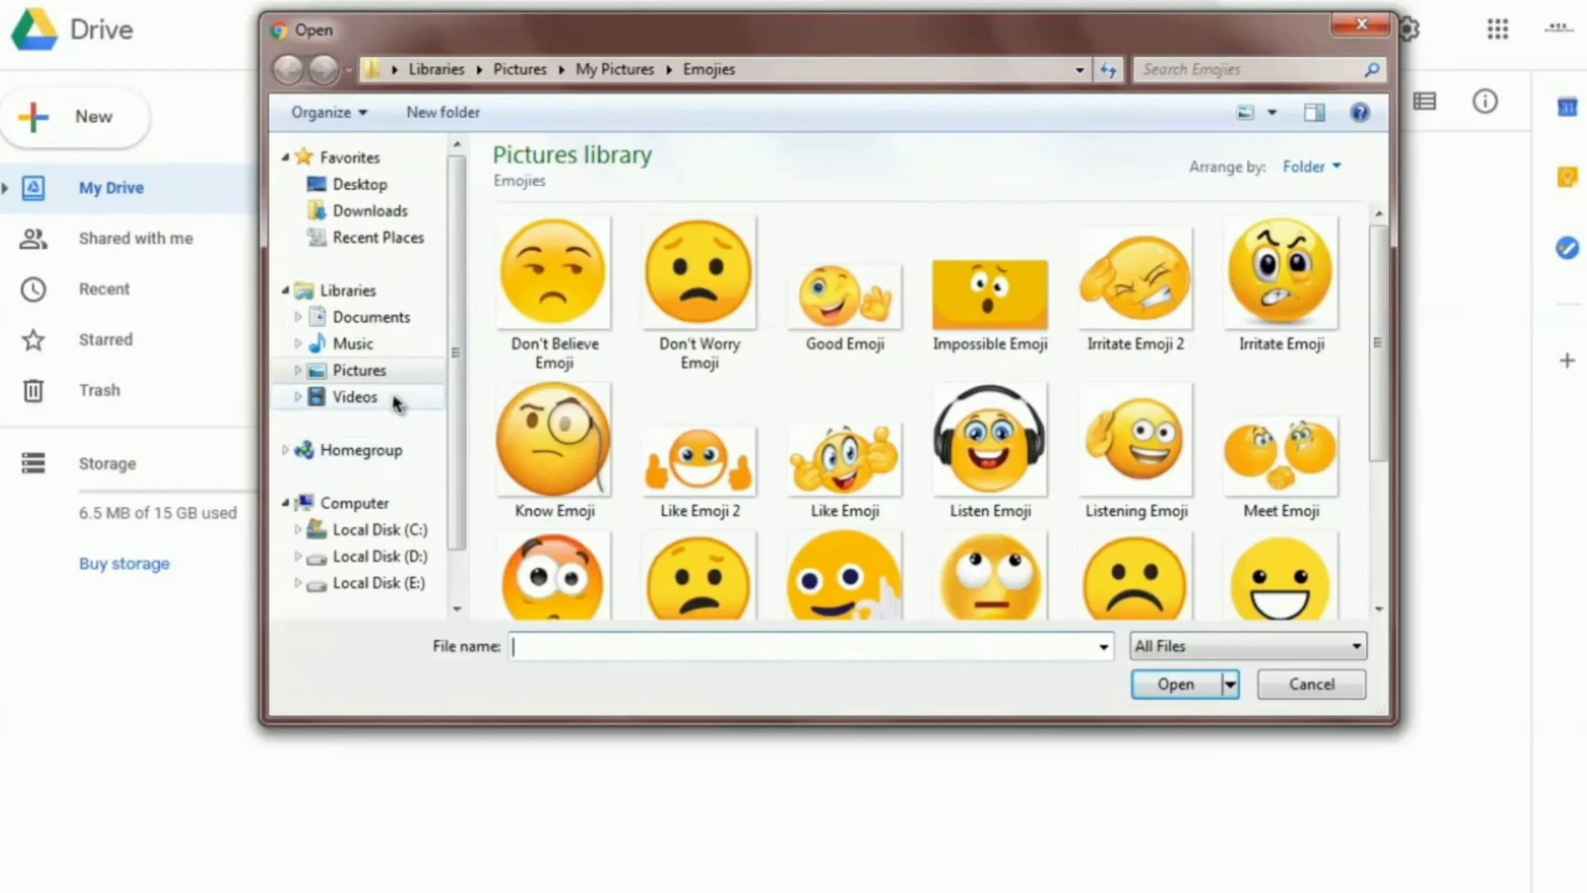
click(393, 400)
double_click(1039, 364)
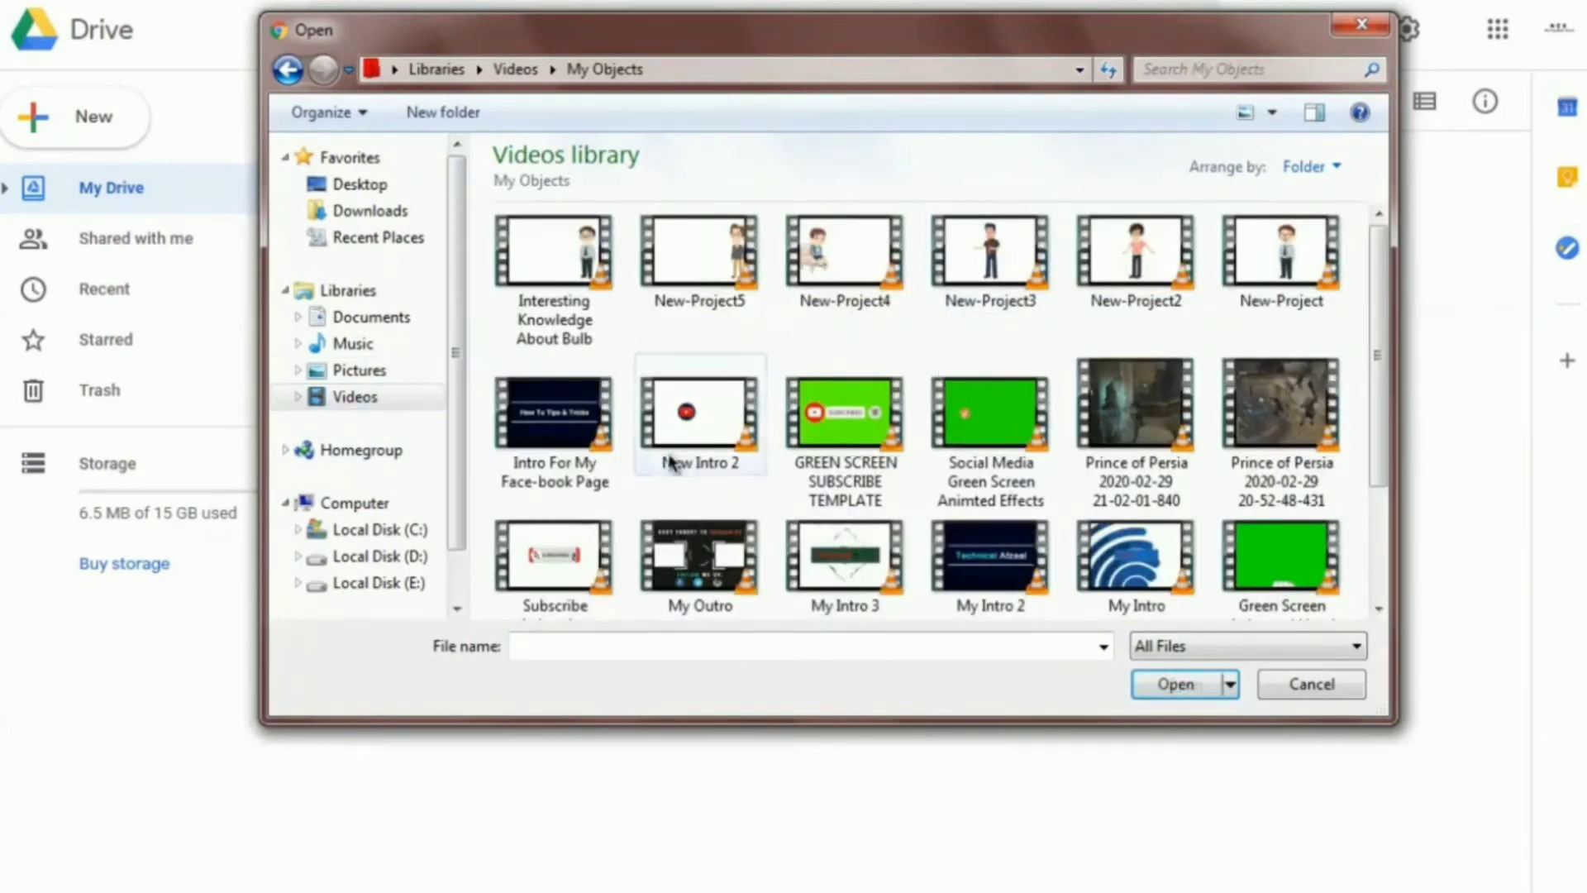
click(671, 463)
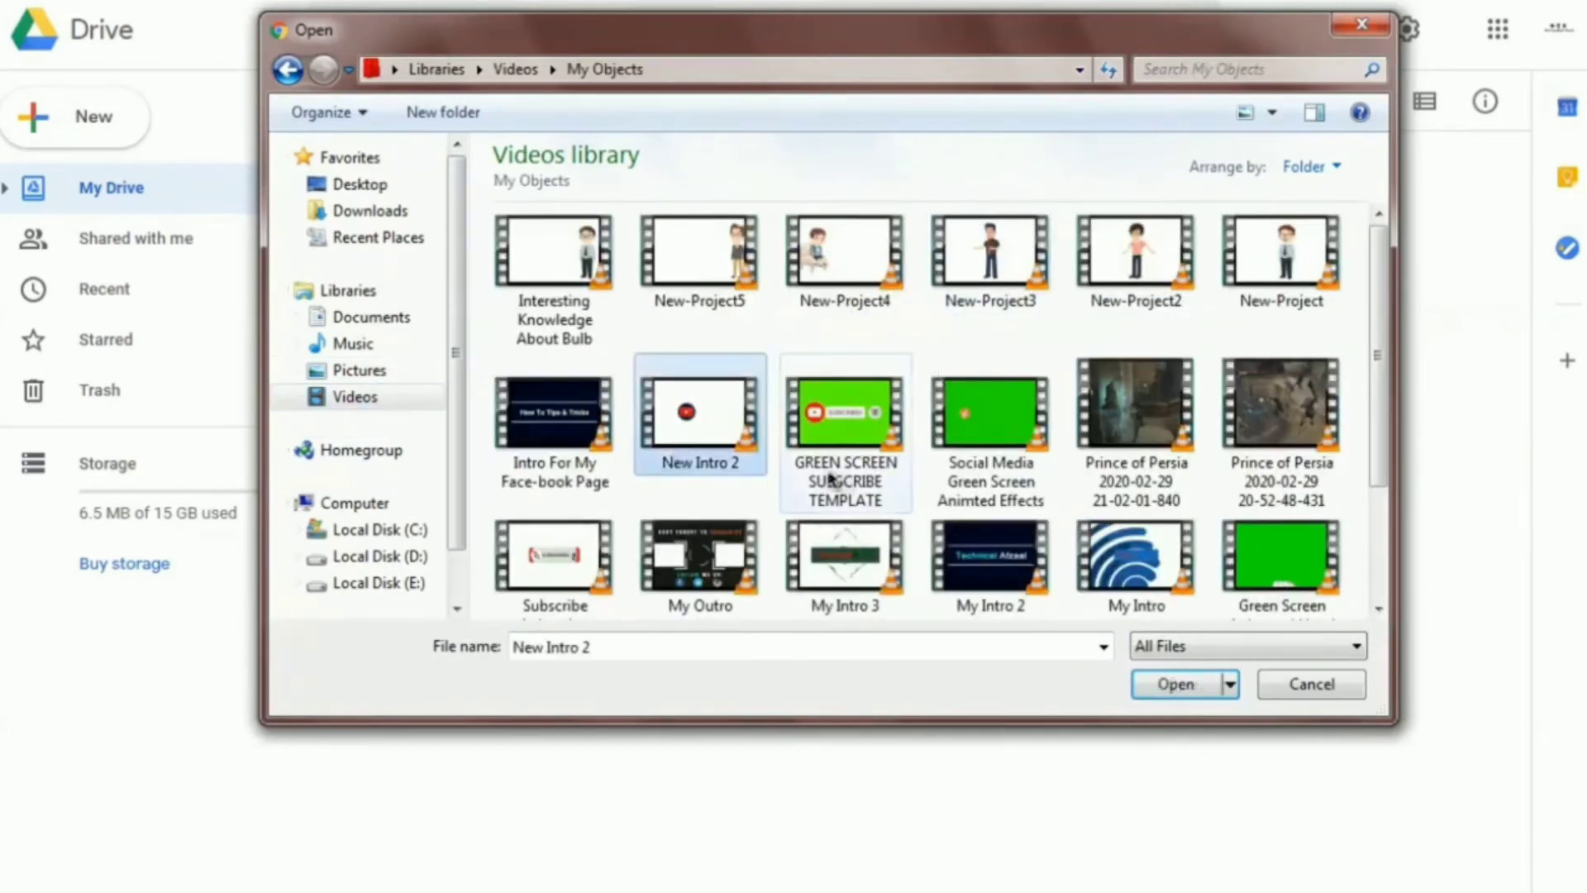
click(1173, 693)
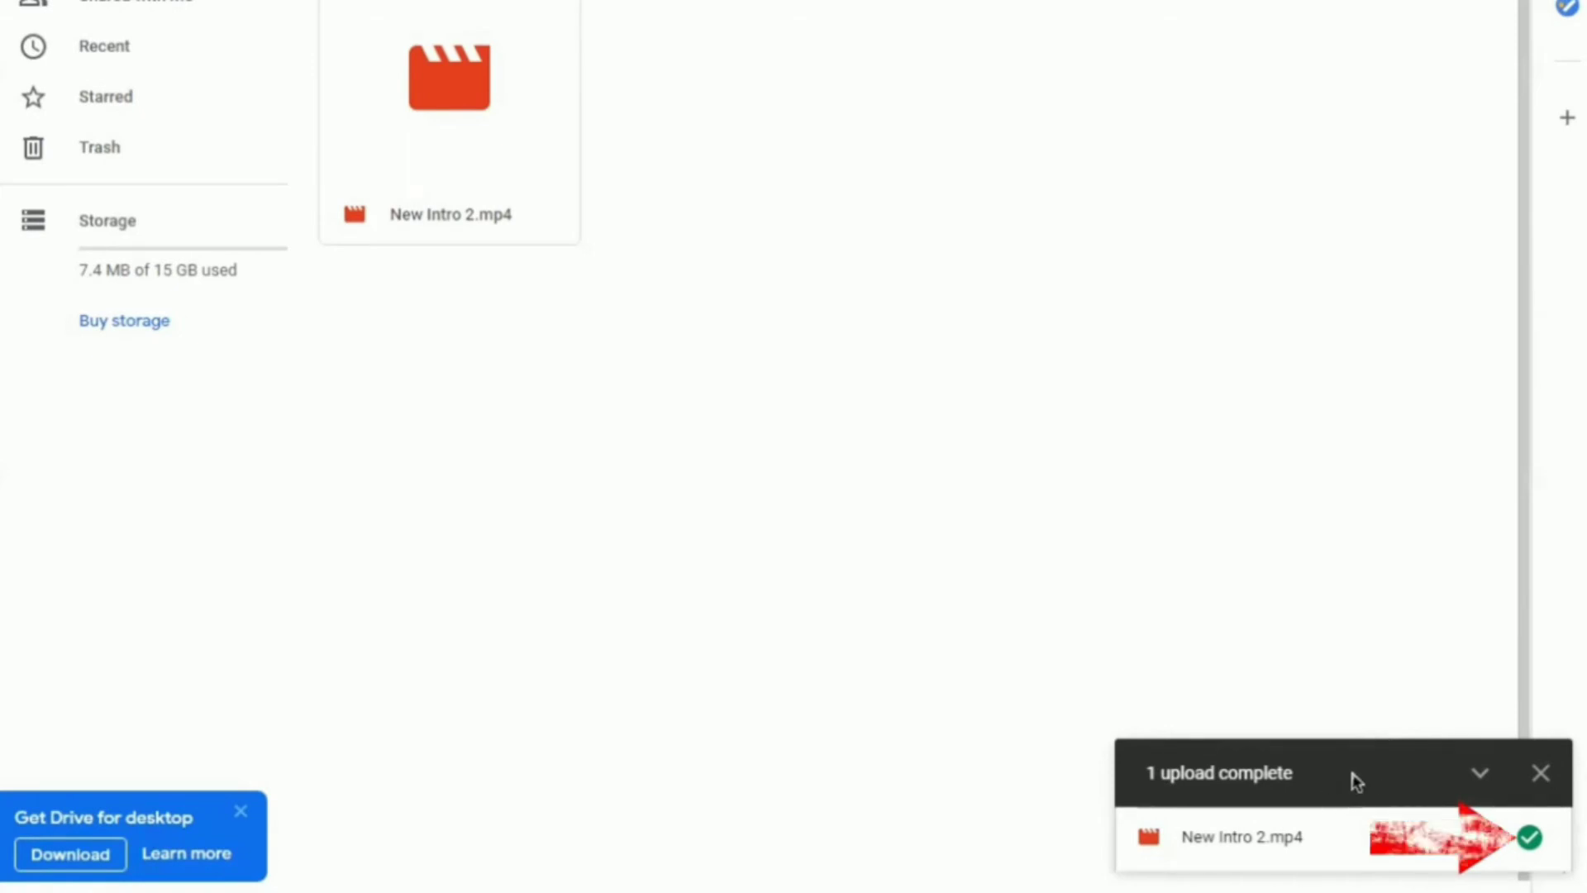
click(1539, 773)
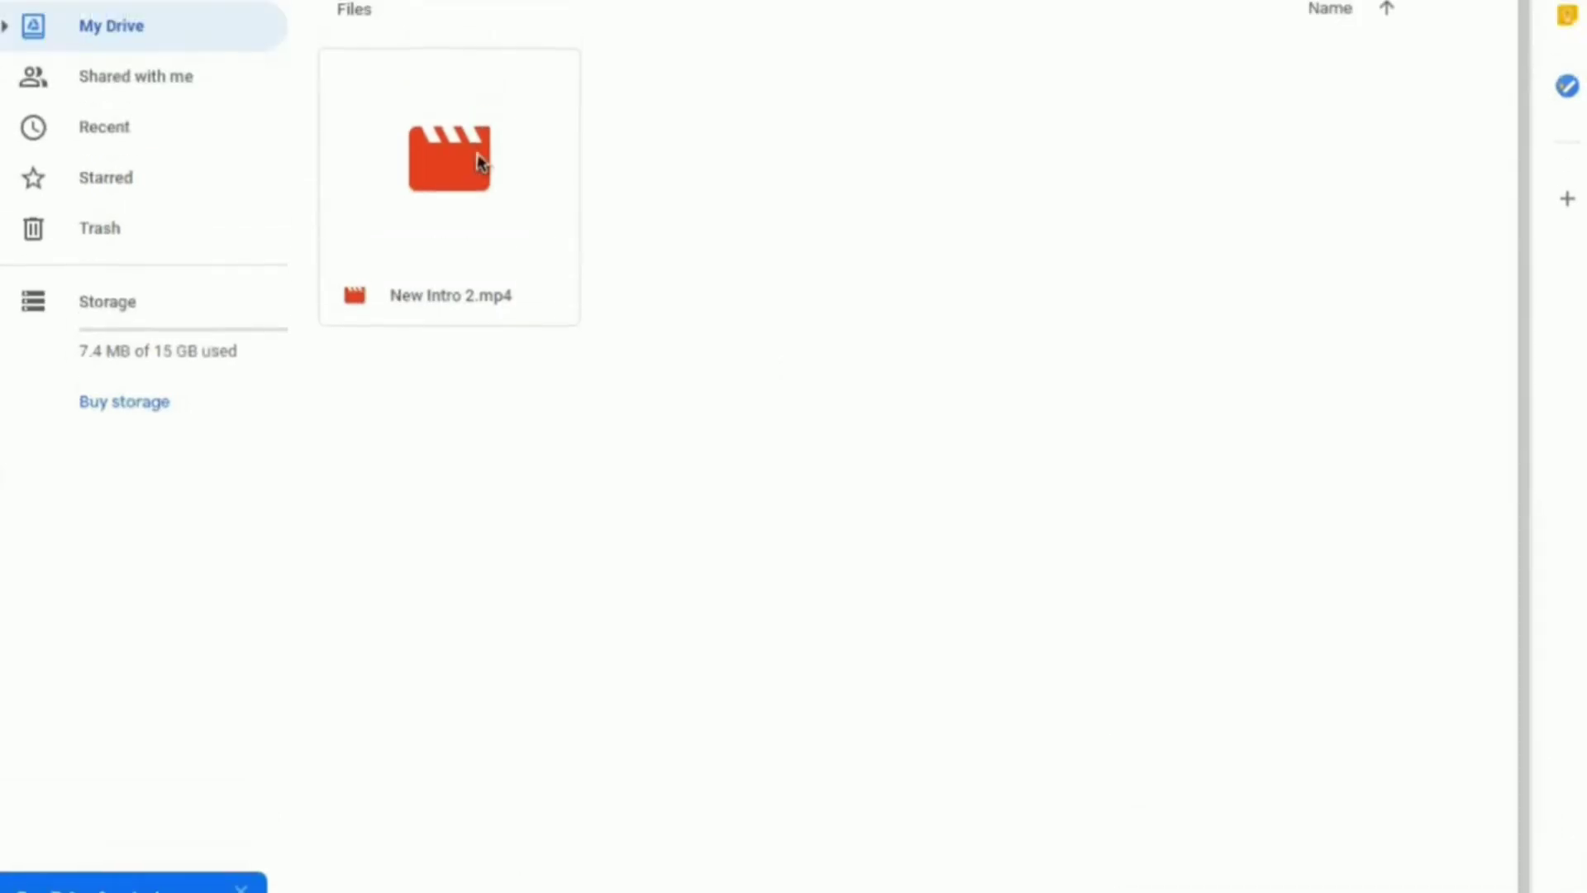
click(477, 66)
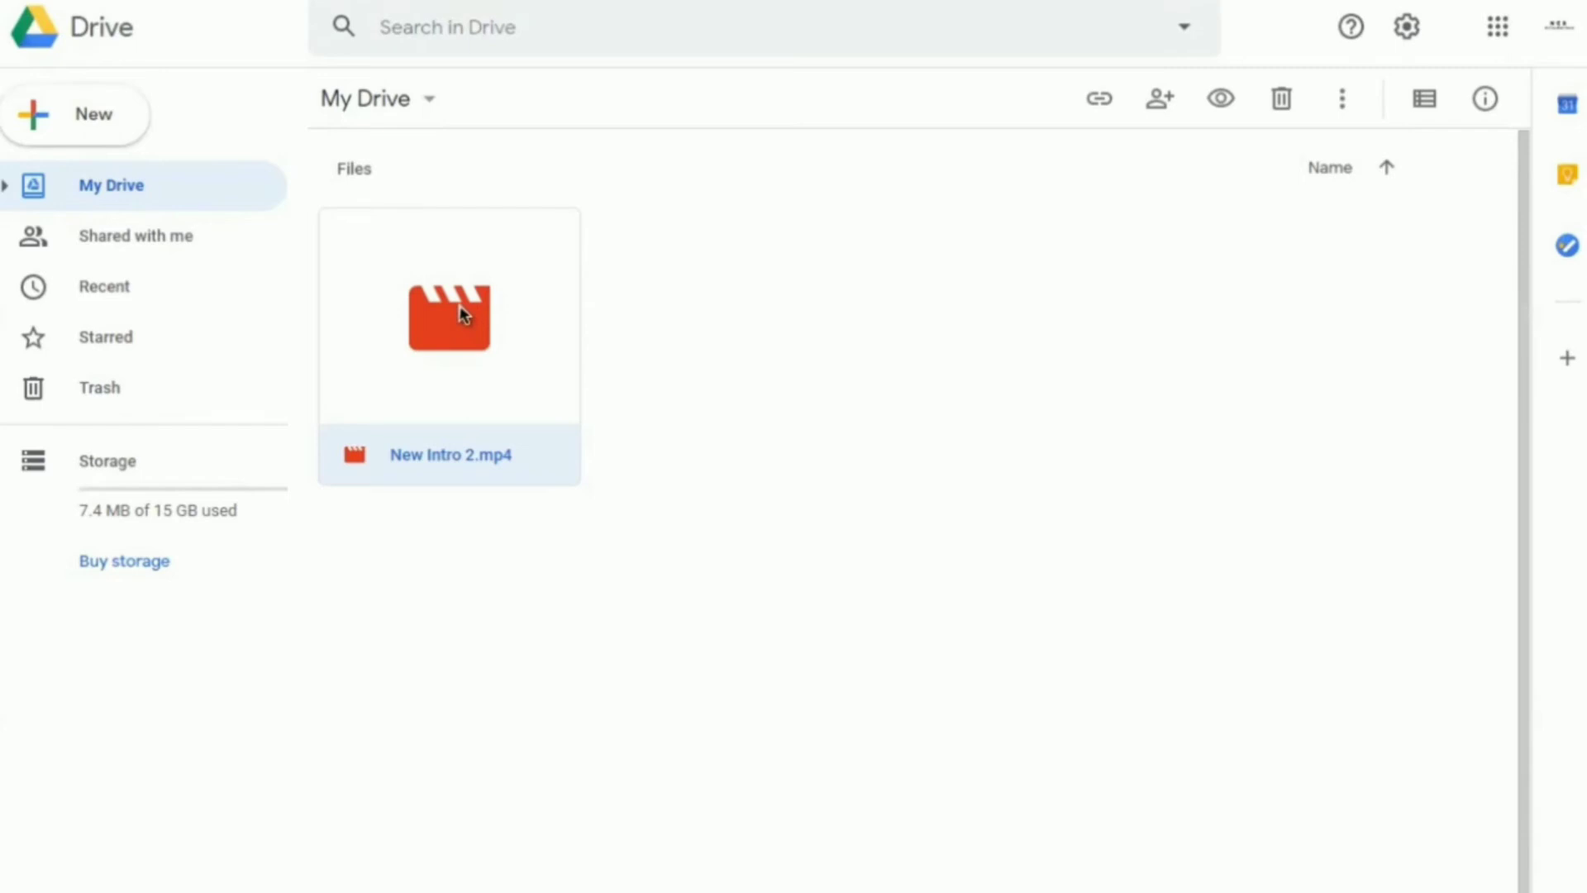
Upload the Emojies folder from the Pictures library to My Drive, approve the upload and dismiss the completion notice
click(86, 113)
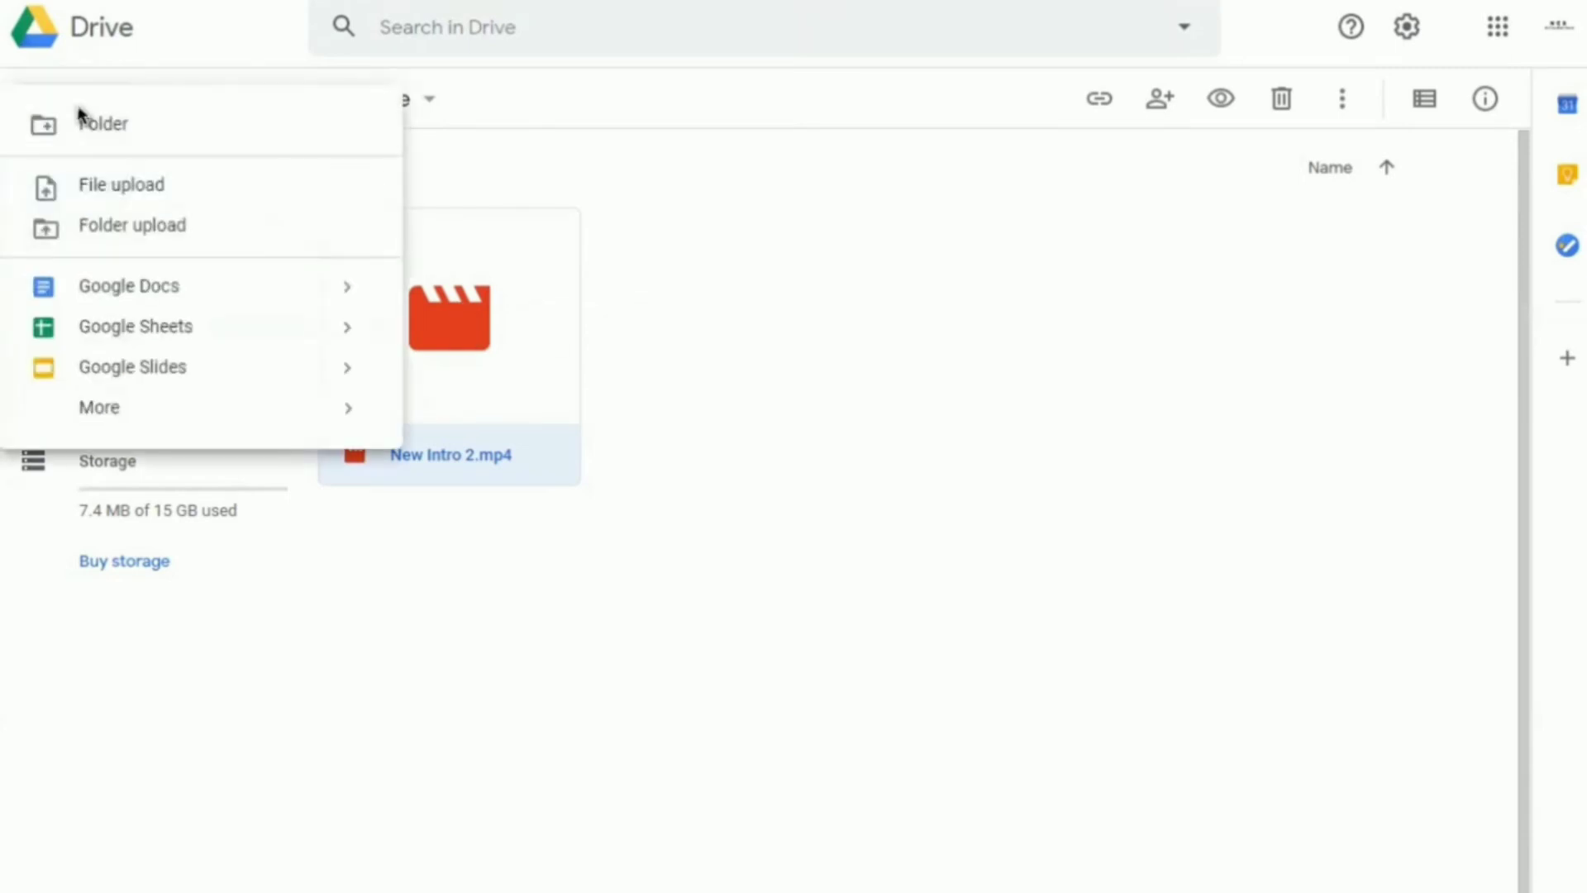
click(151, 227)
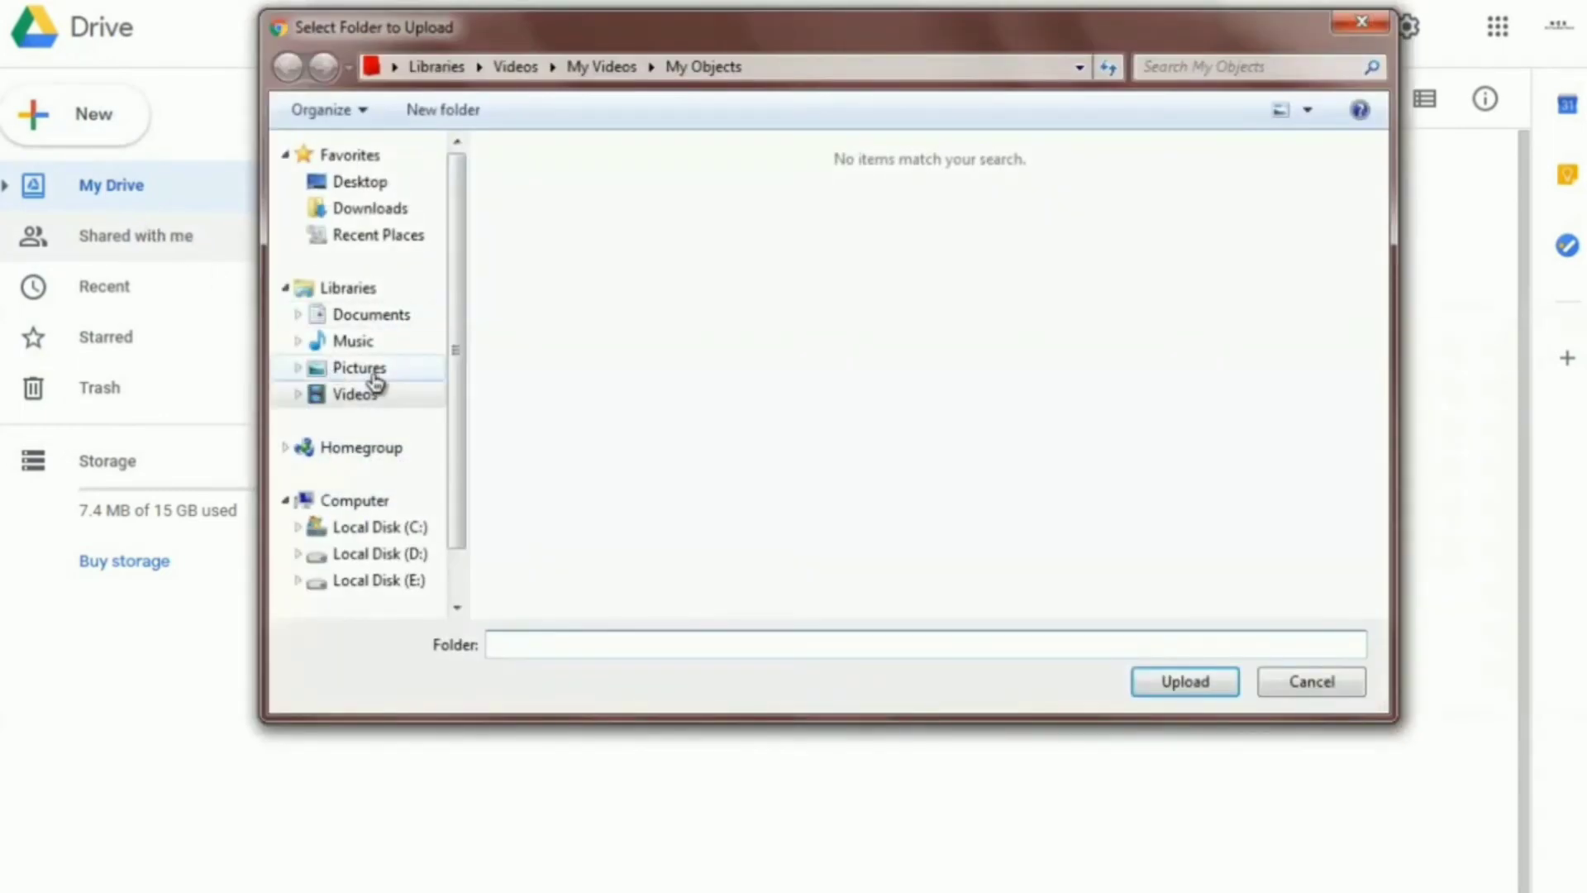
click(372, 375)
click(858, 250)
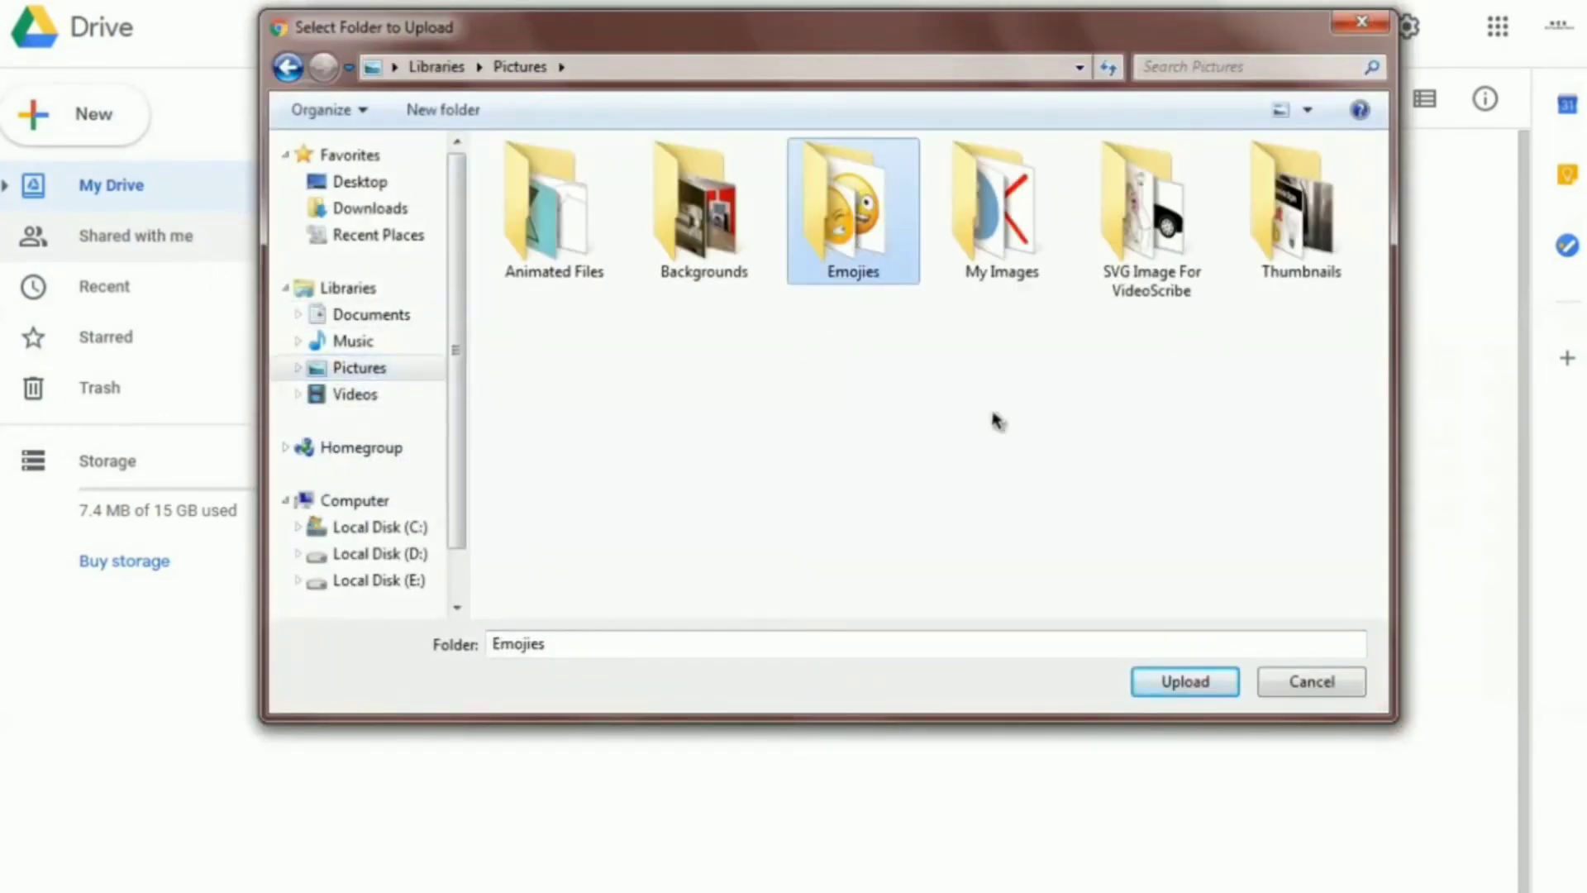
click(1184, 682)
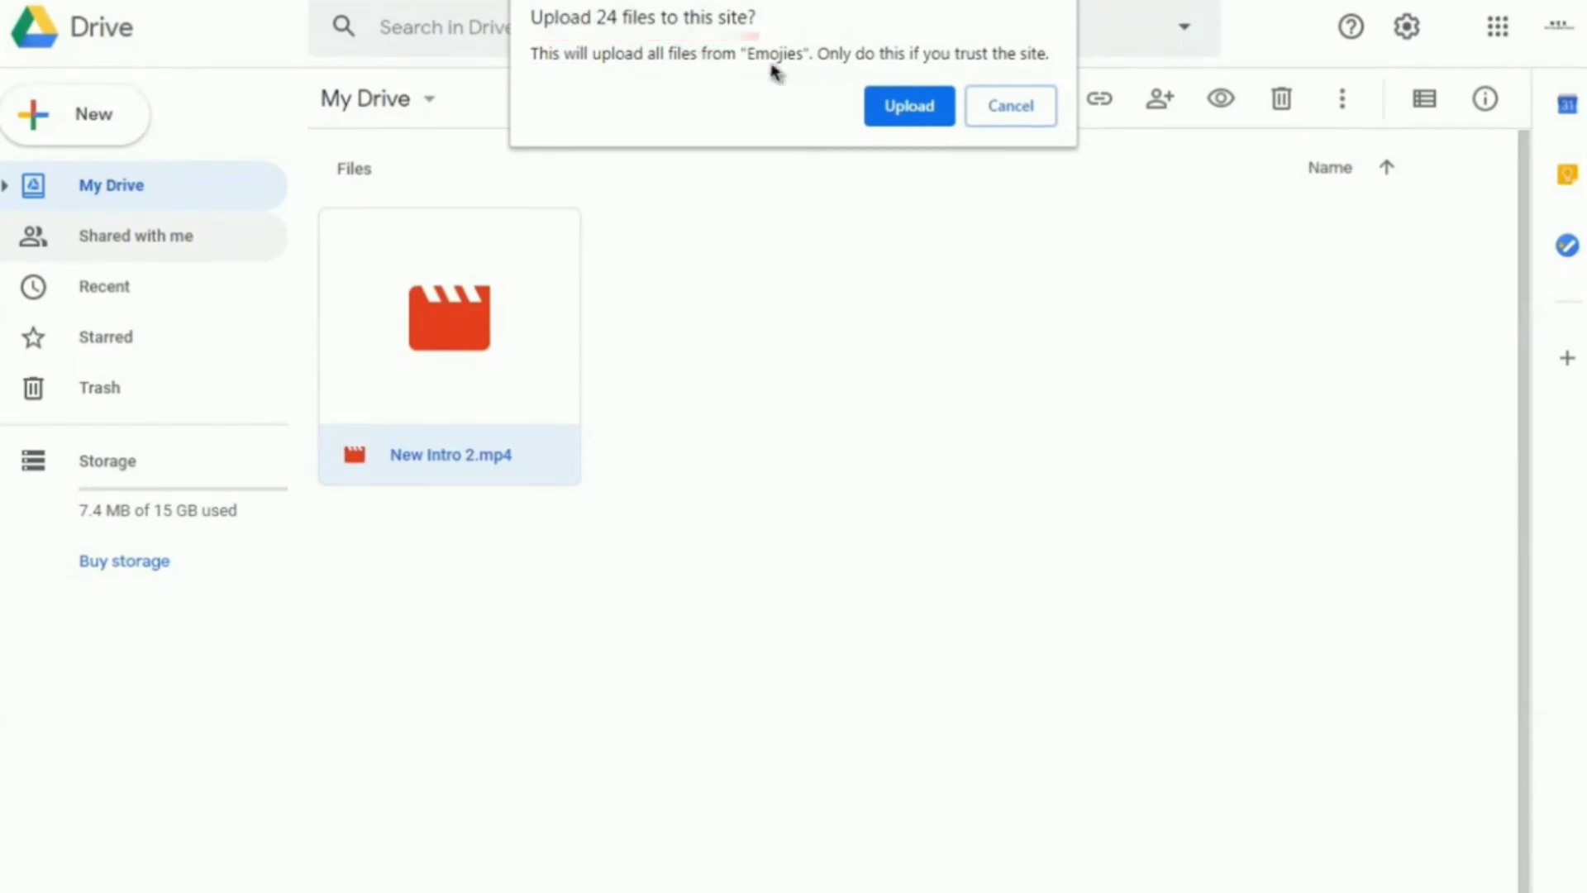
click(912, 111)
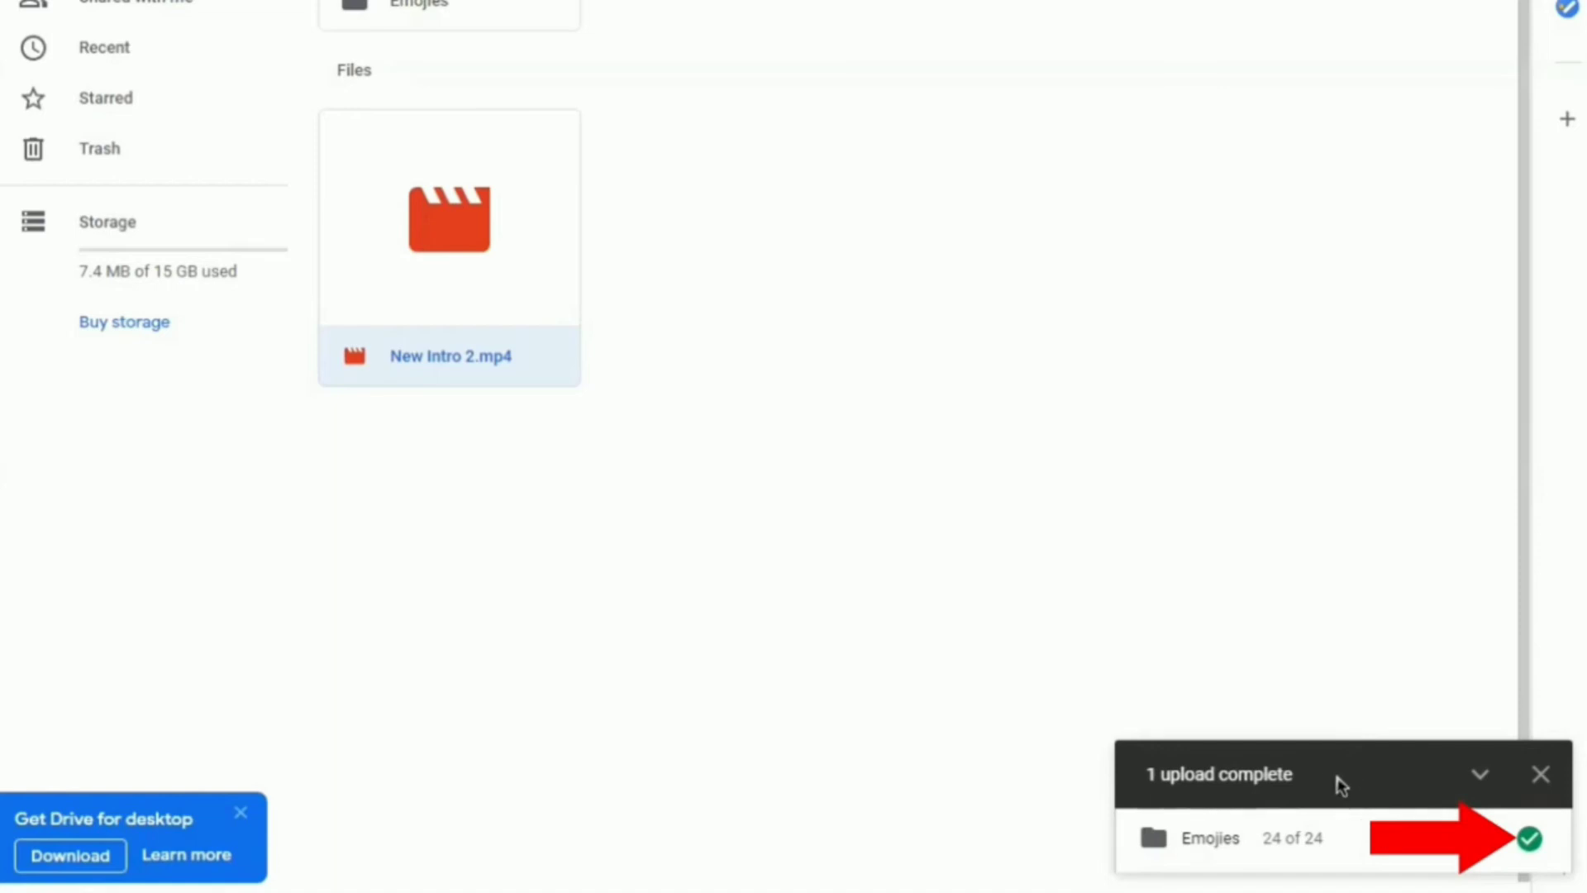
click(1540, 774)
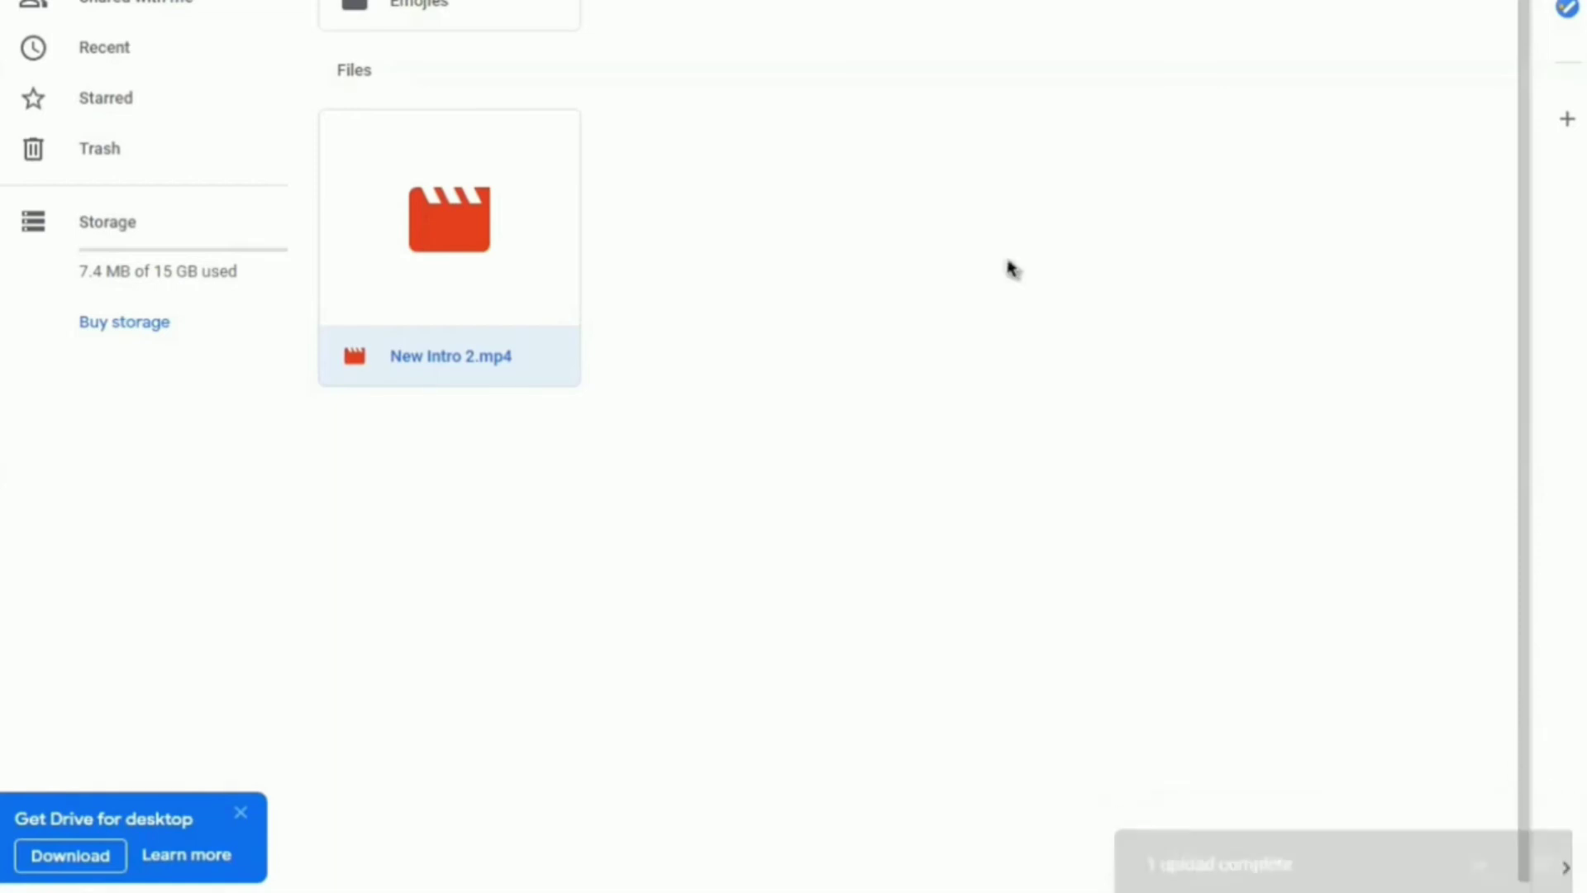
drag(752, 675, 398, 180)
drag(774, 439, 856, 510)
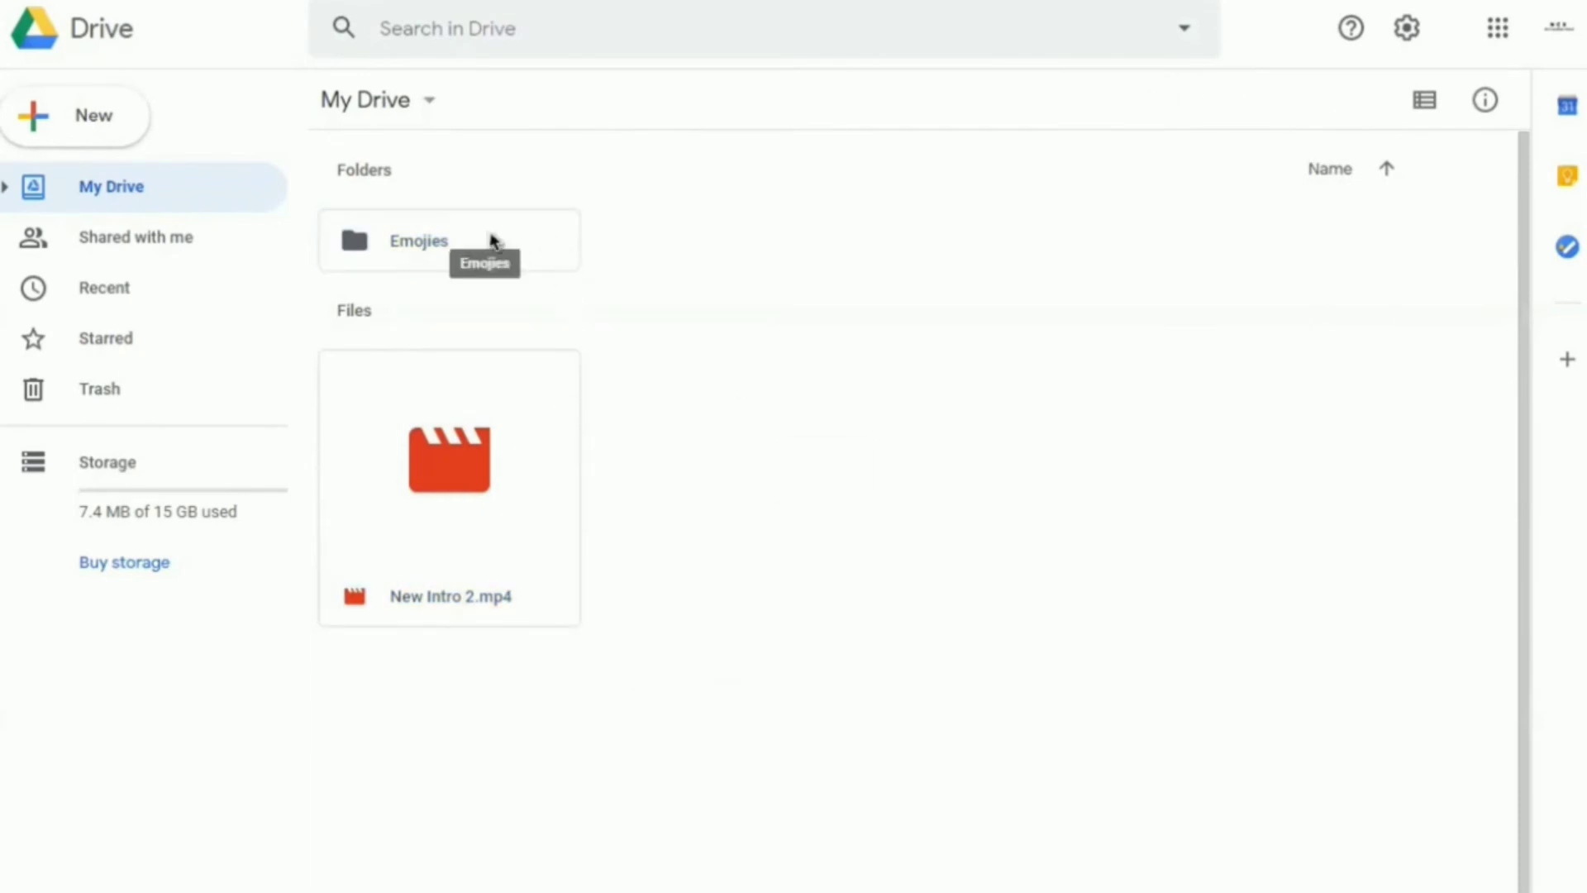
Preview the New Intro 2.mp4 video and close the preview
click(496, 416)
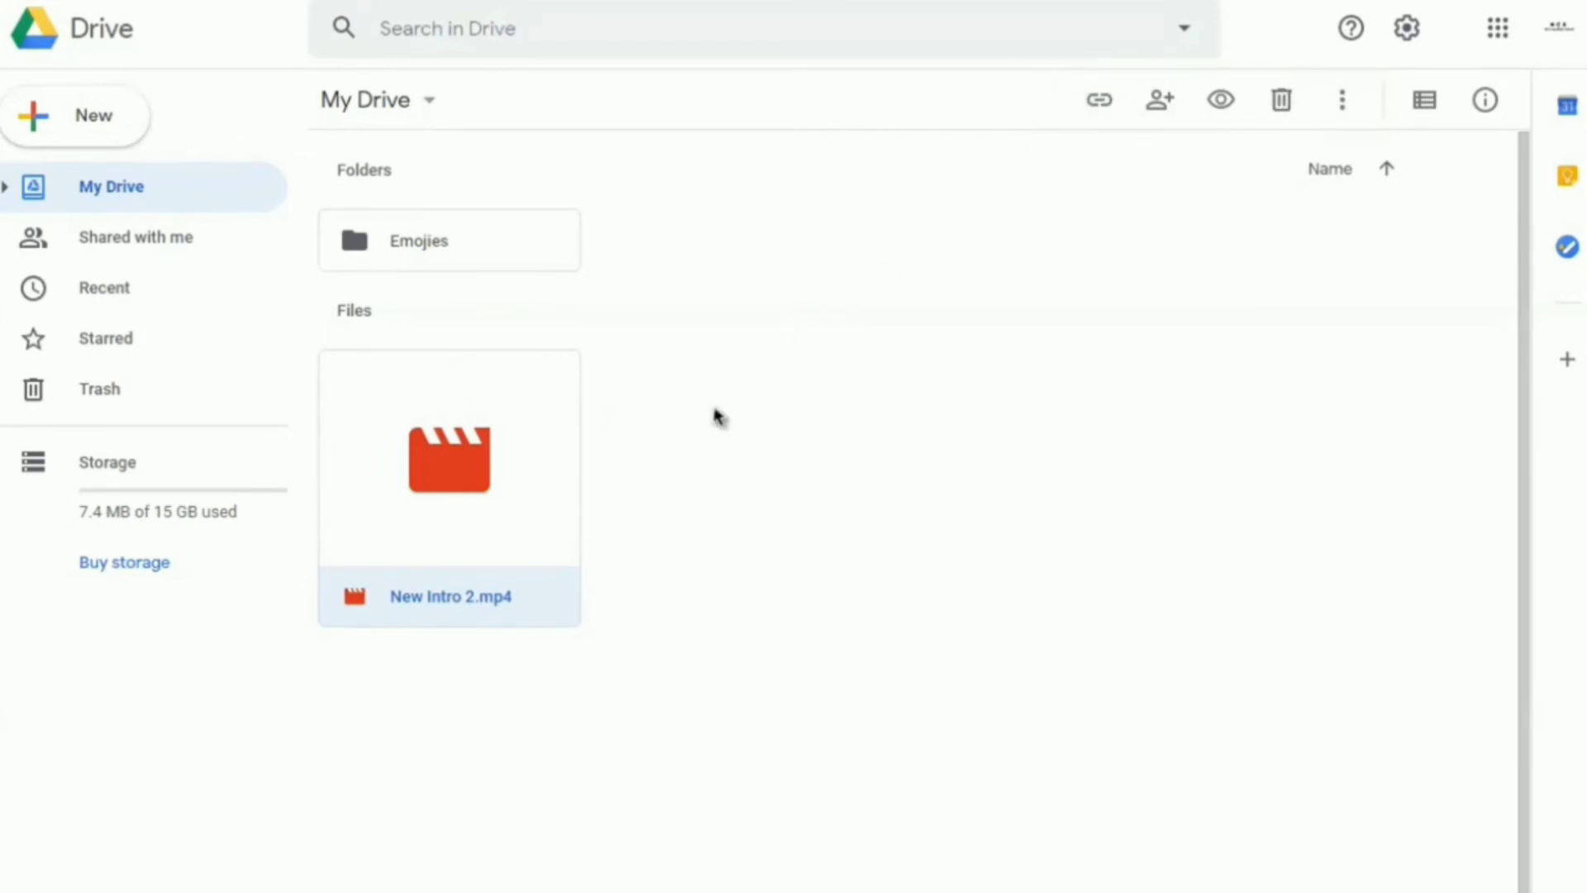
right_click(427, 378)
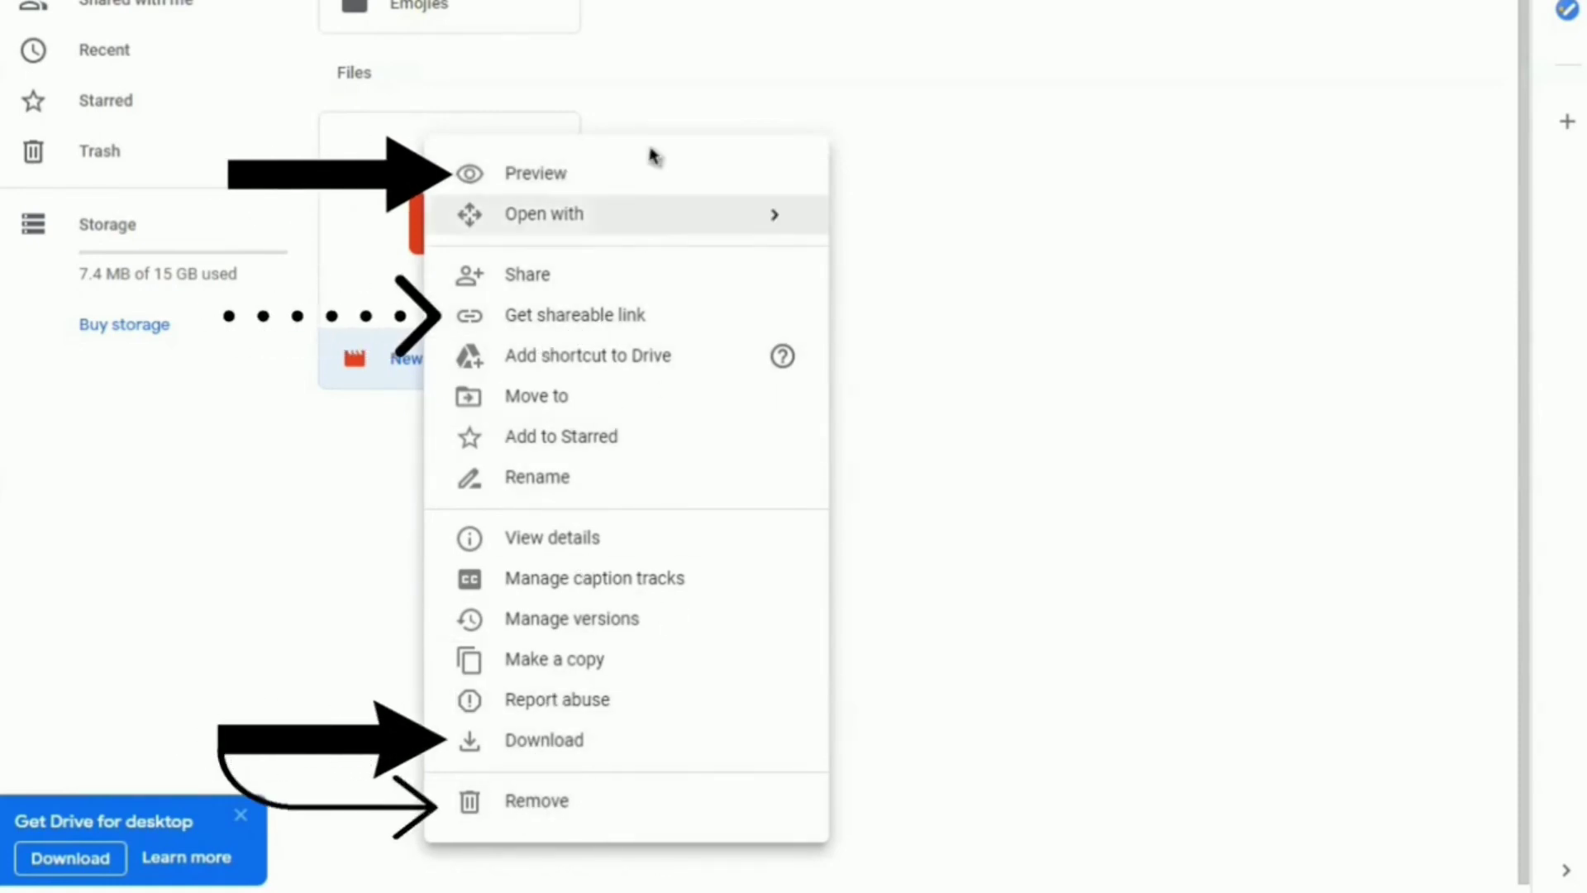
click(565, 184)
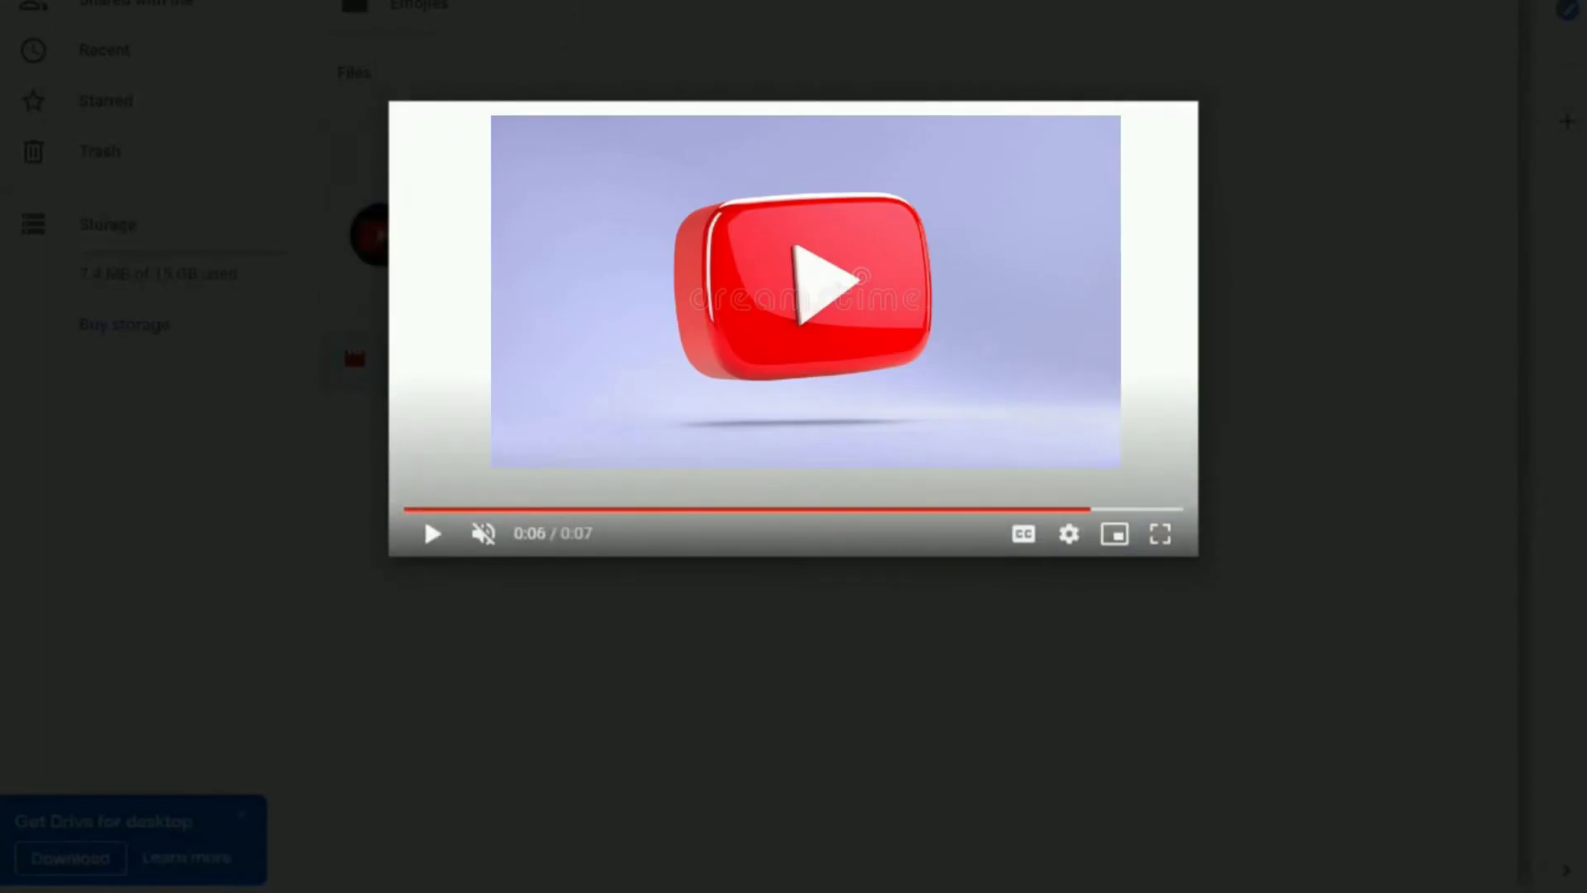
key(Escape)
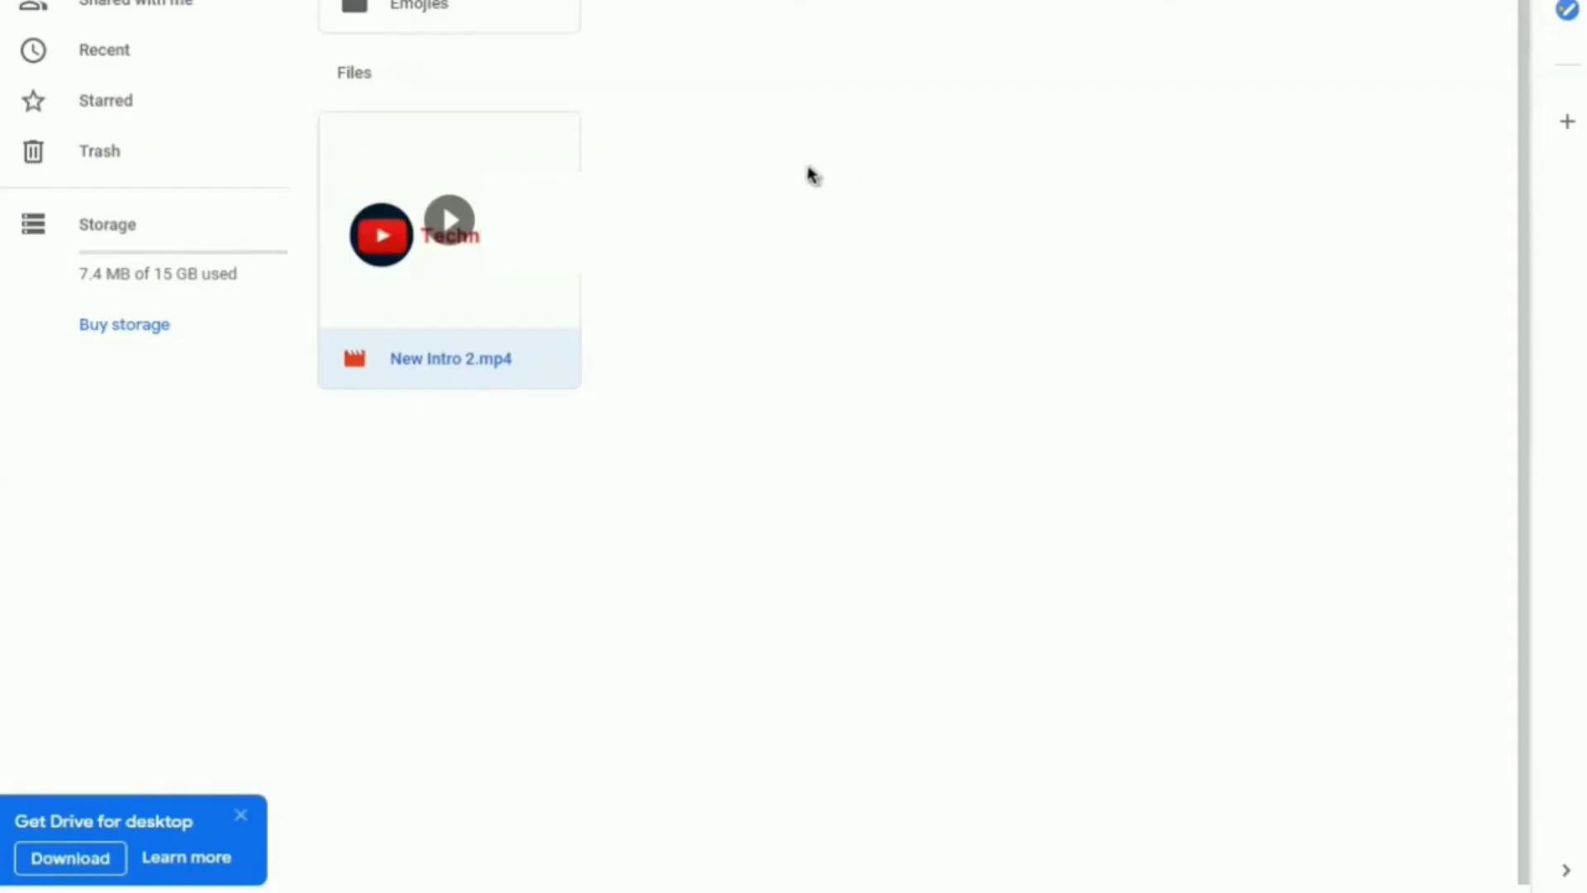
Get a shareable link for New Intro 2.mp4 and close the link sharing popup
right_click(502, 177)
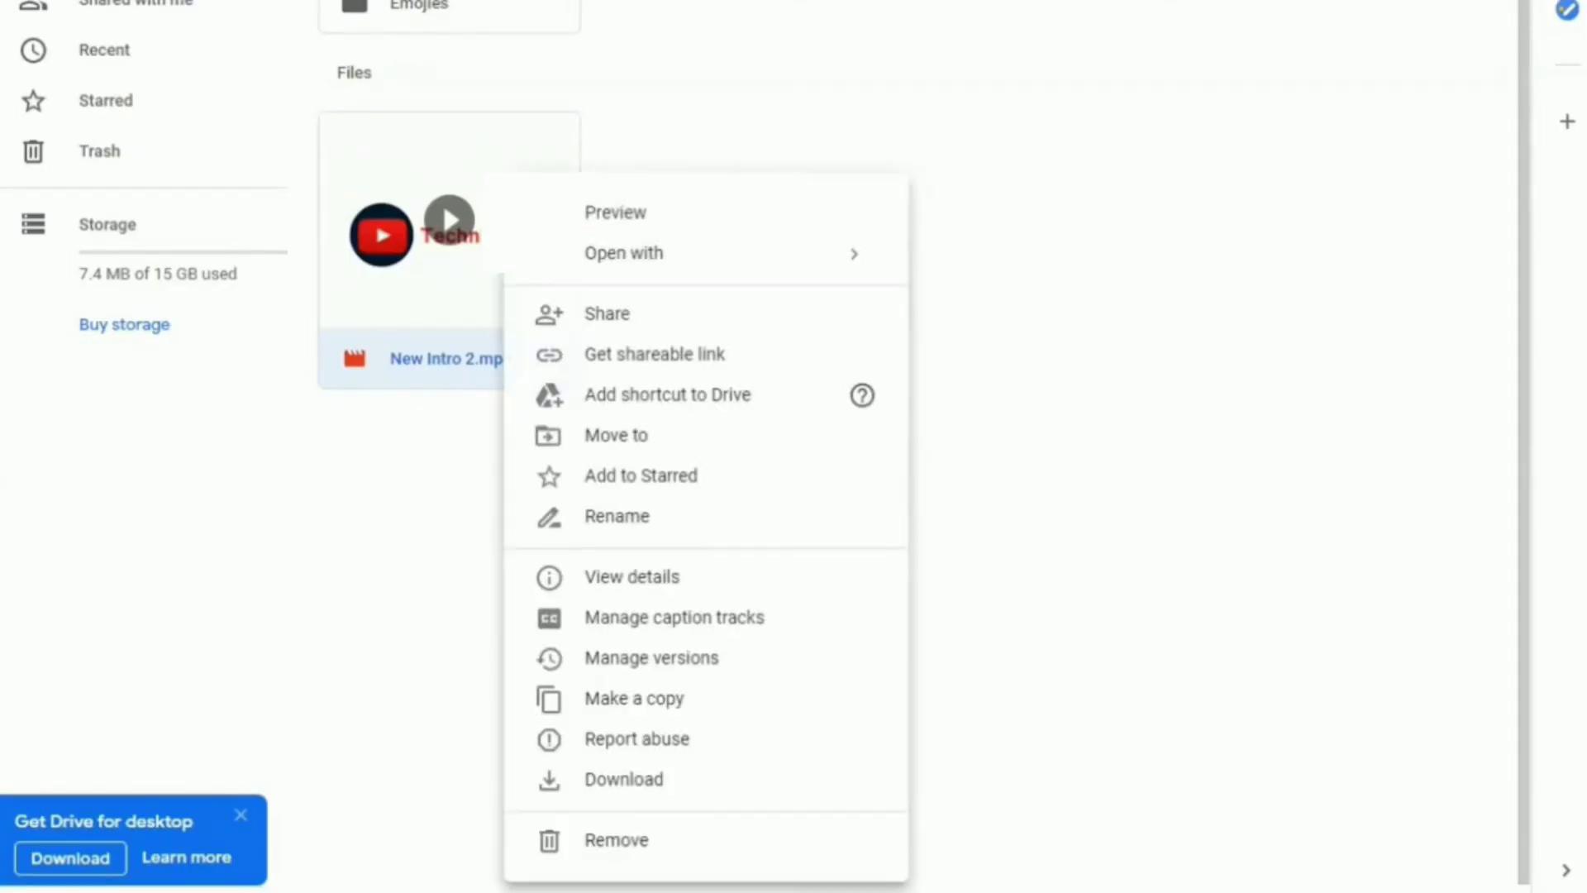
click(691, 356)
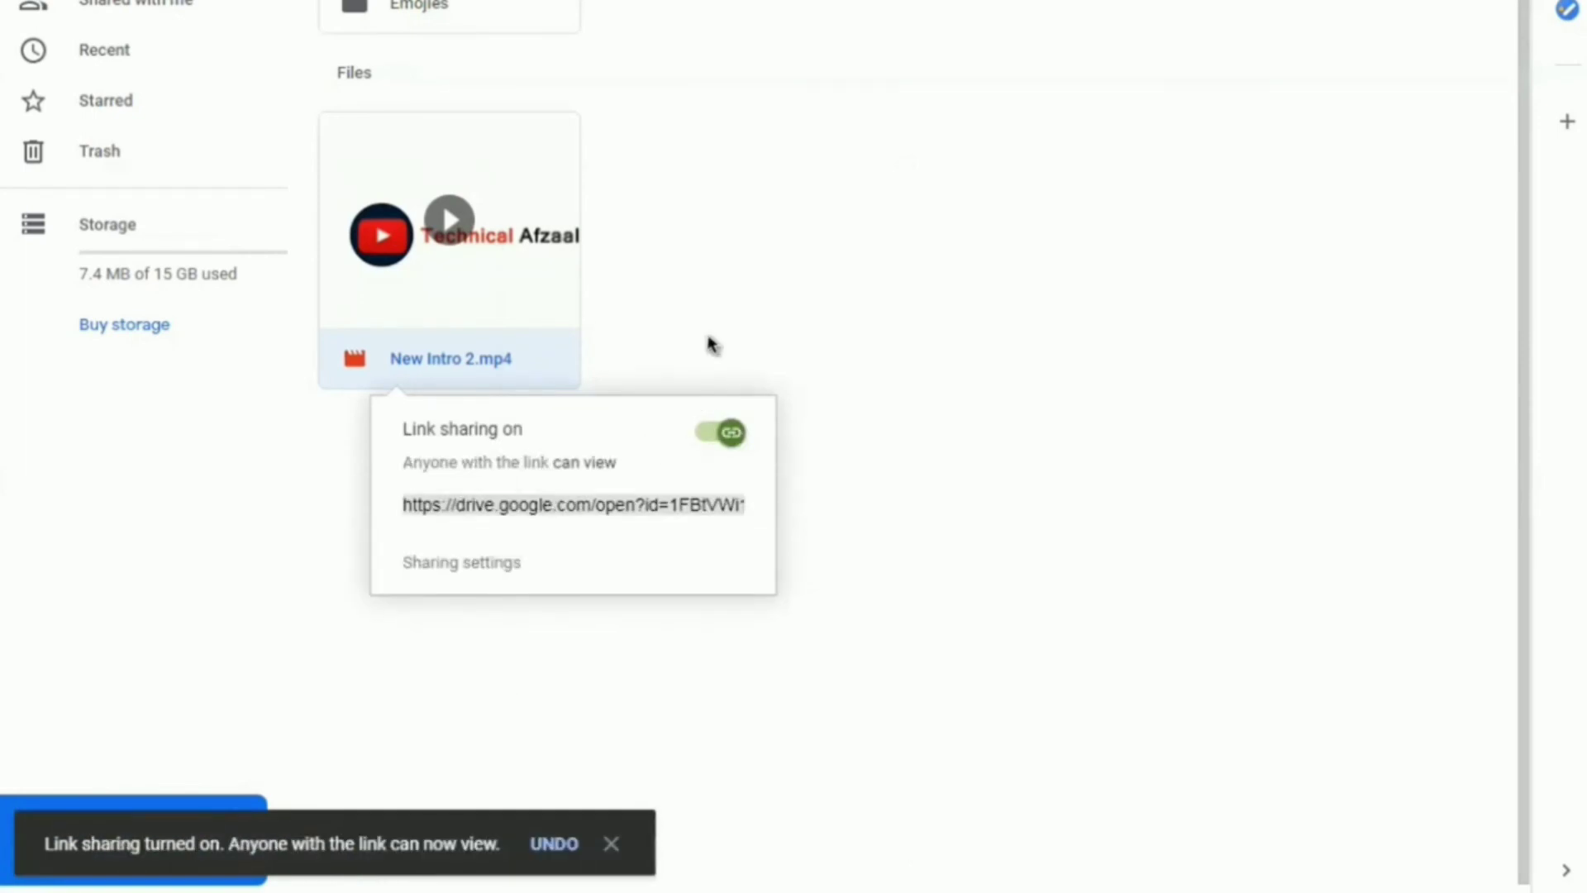
click(737, 286)
Open the copied shareable link of New Intro 2.mp4 in a new browser tab
click(325, 13)
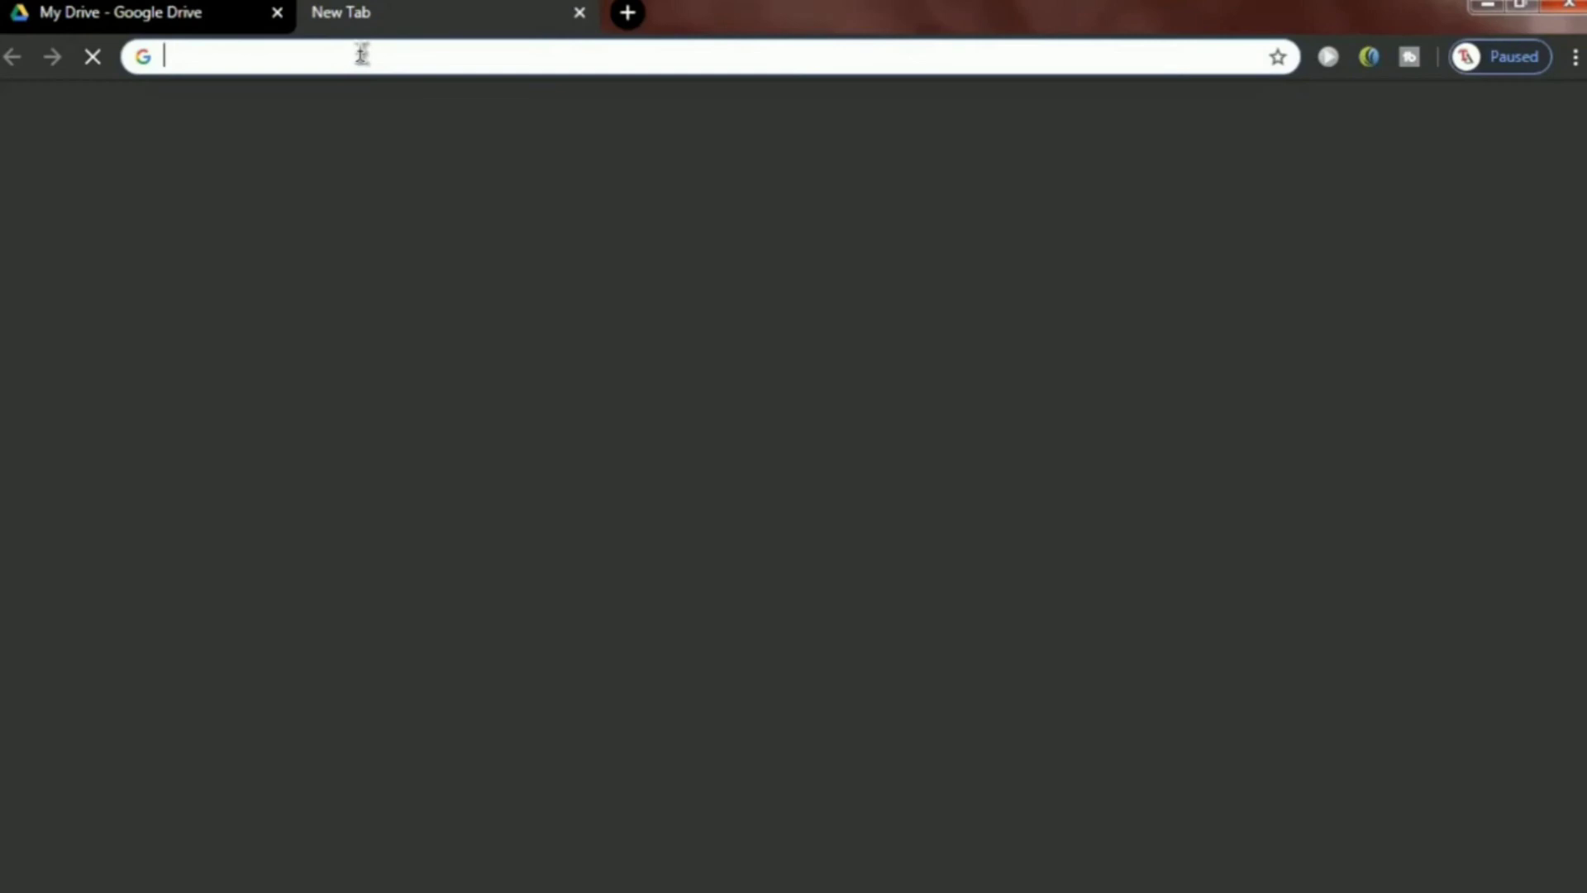
key(ctrl+v)
key(Return)
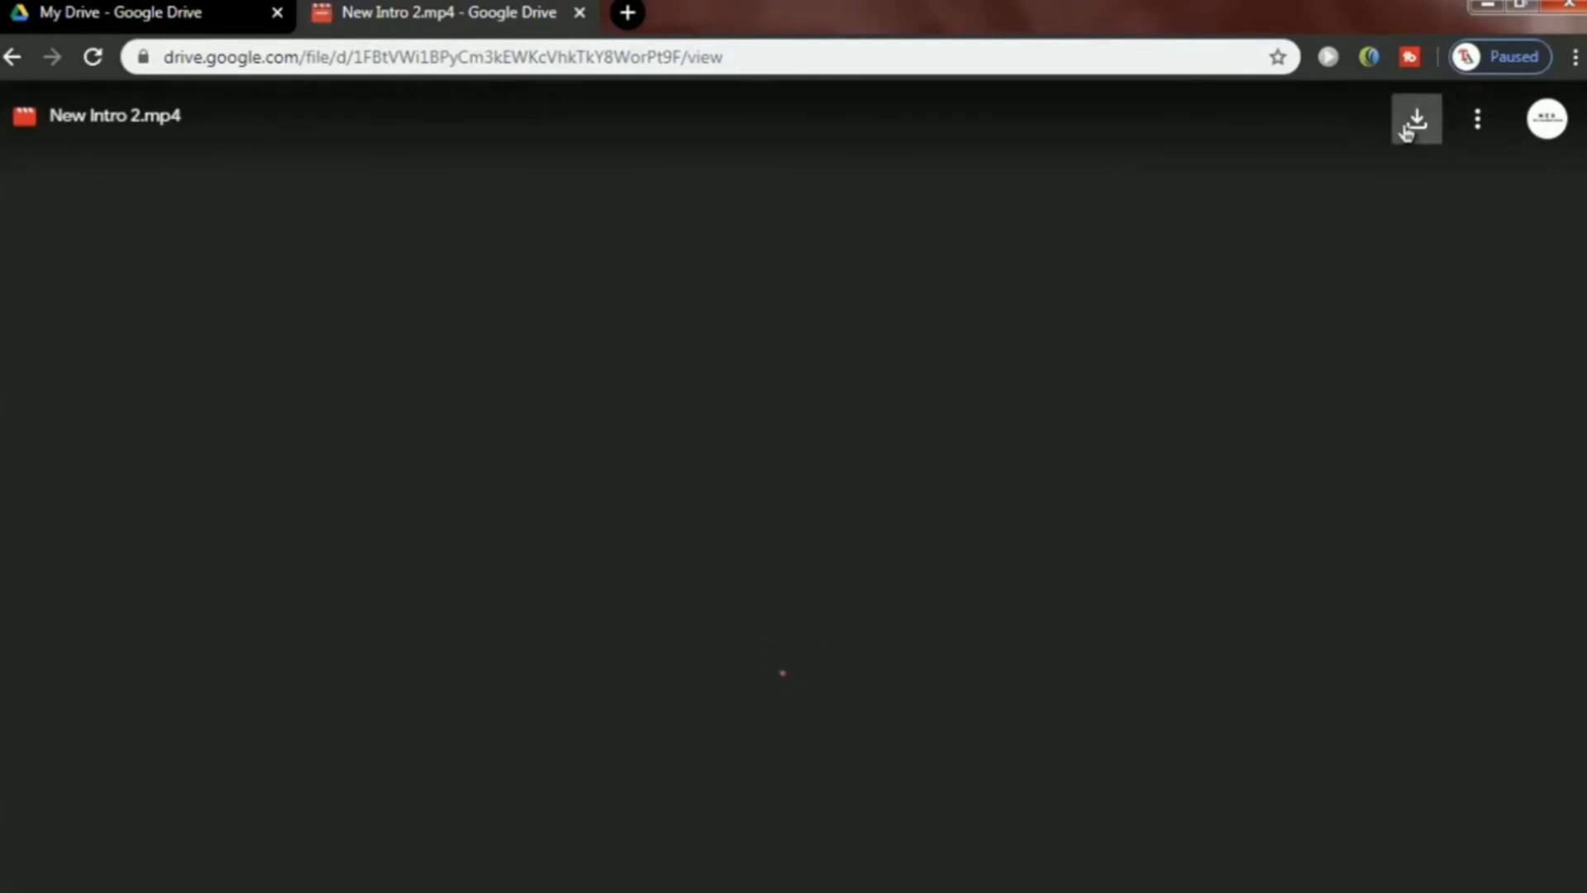
Close the shared video's tab, then remove New Intro 2.mp4 from My Drive and undo the removal
click(579, 13)
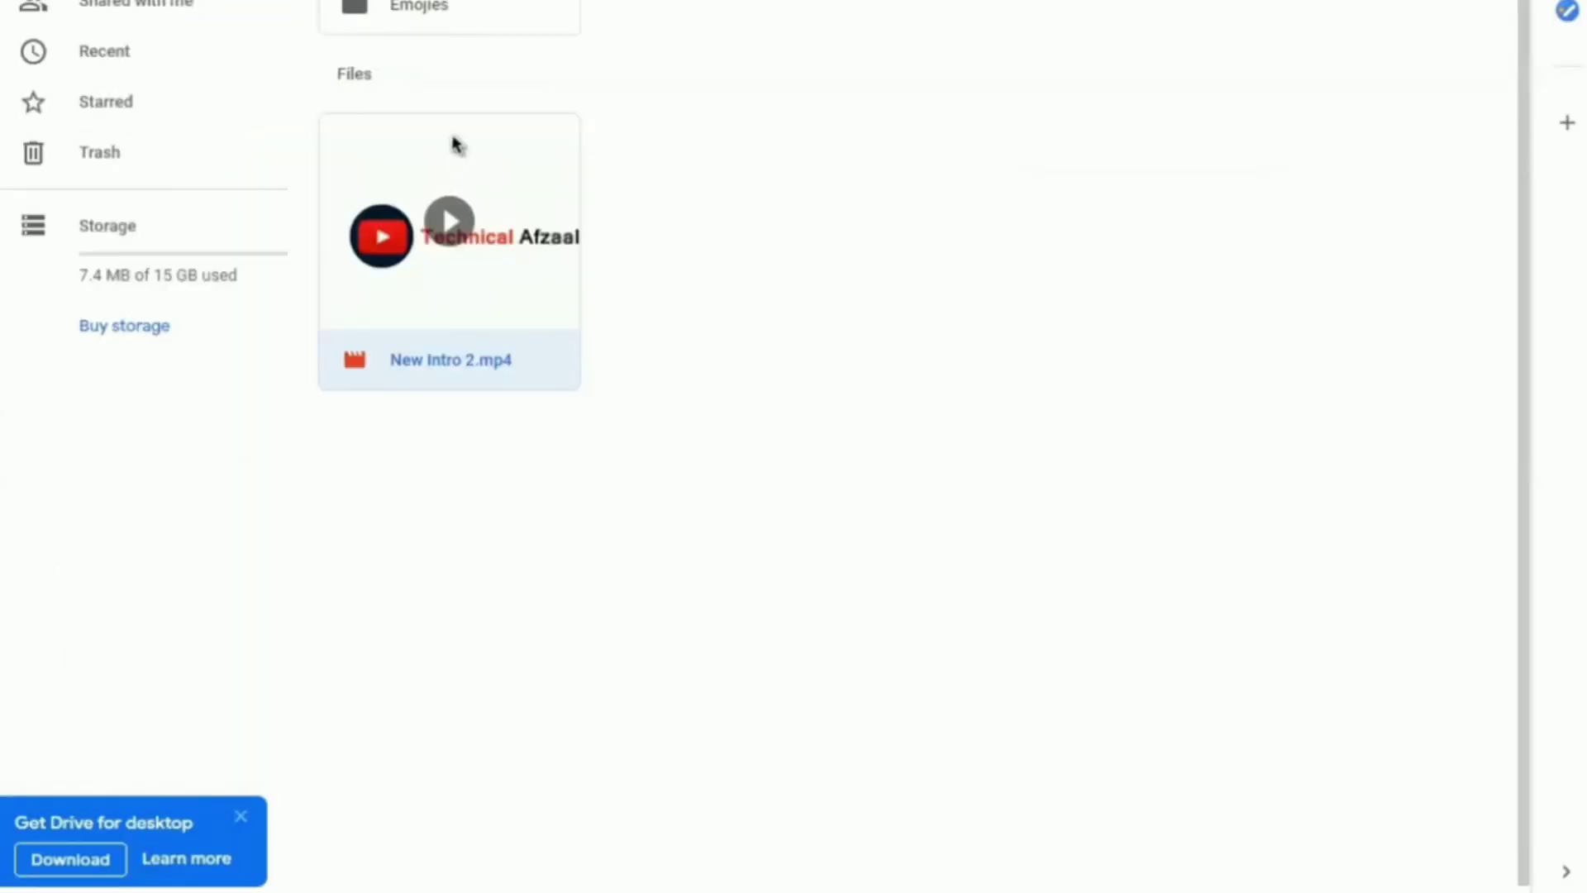
right_click(454, 139)
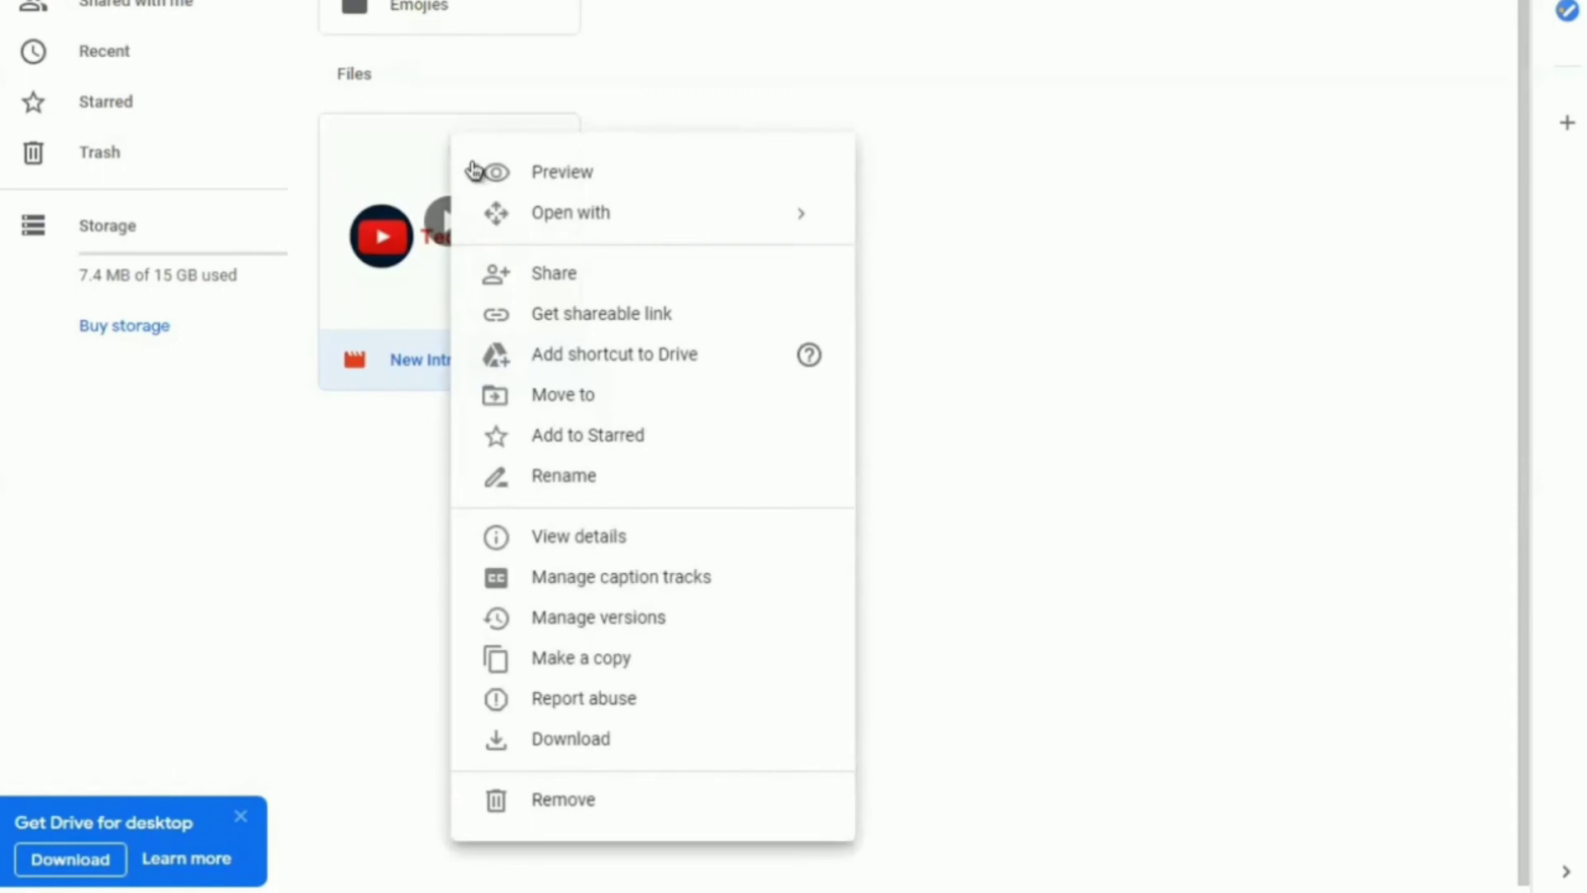
click(589, 798)
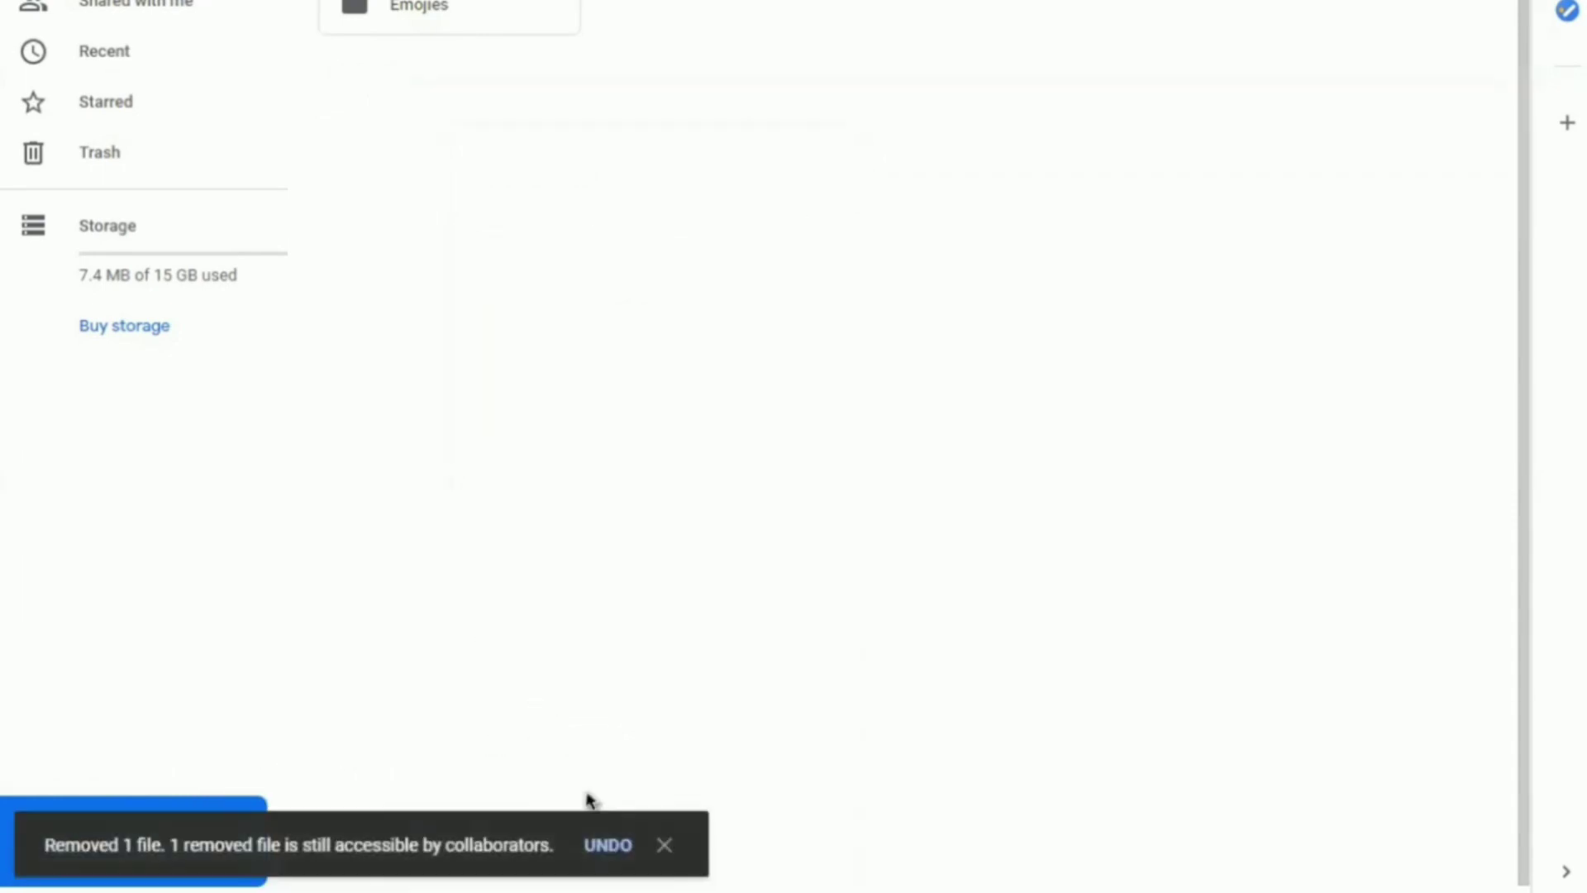
click(606, 846)
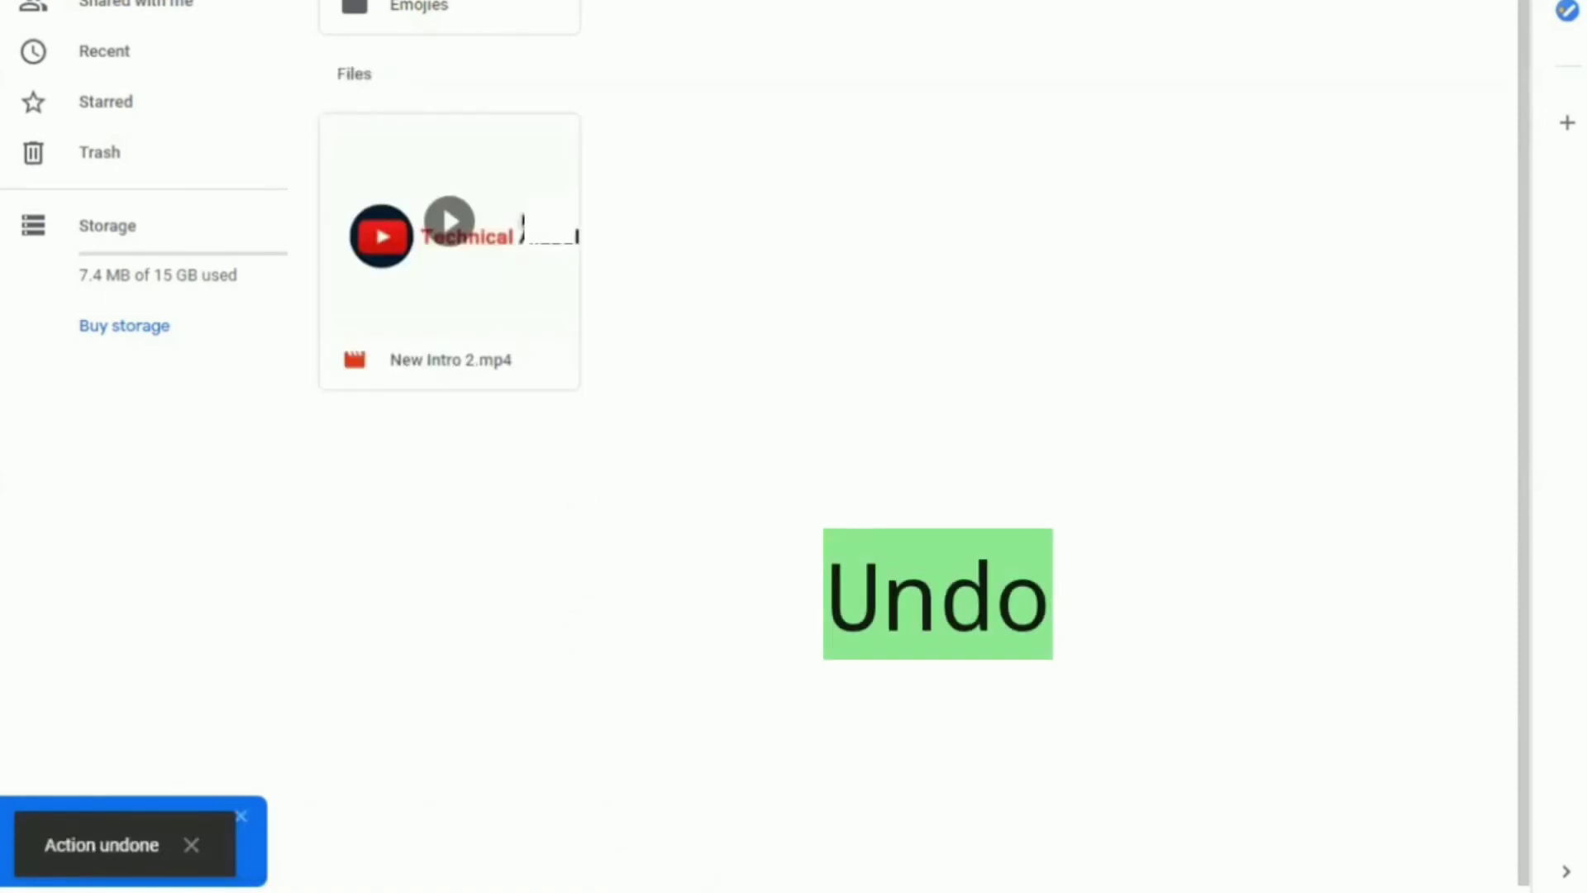
Download the New Intro 2.mp4 video from My Drive to the computer
click(516, 206)
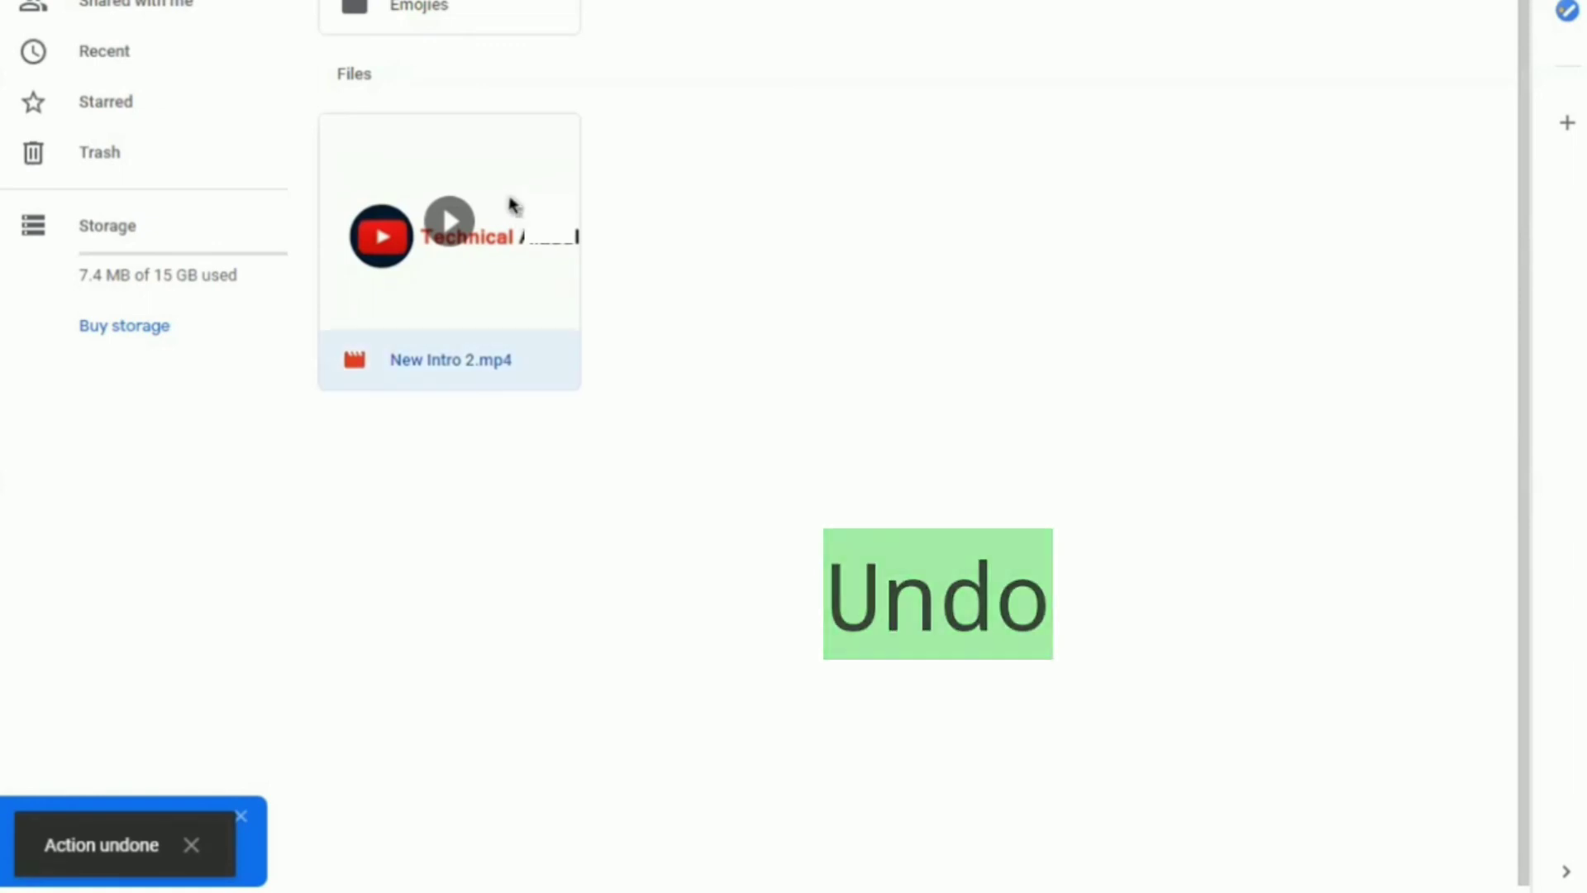
right_click(482, 157)
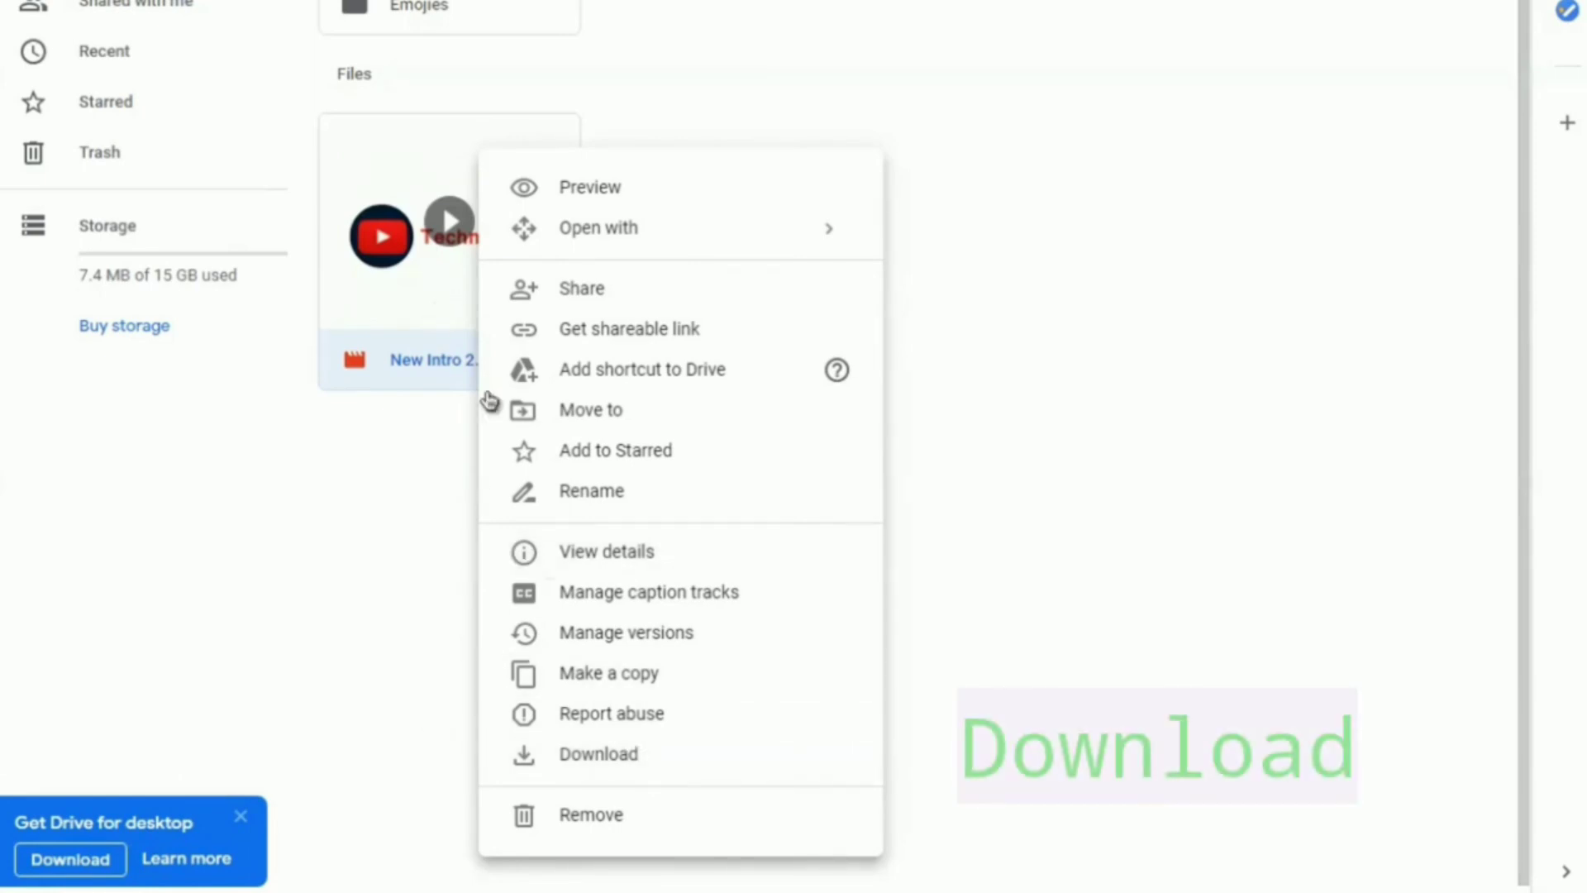
click(609, 757)
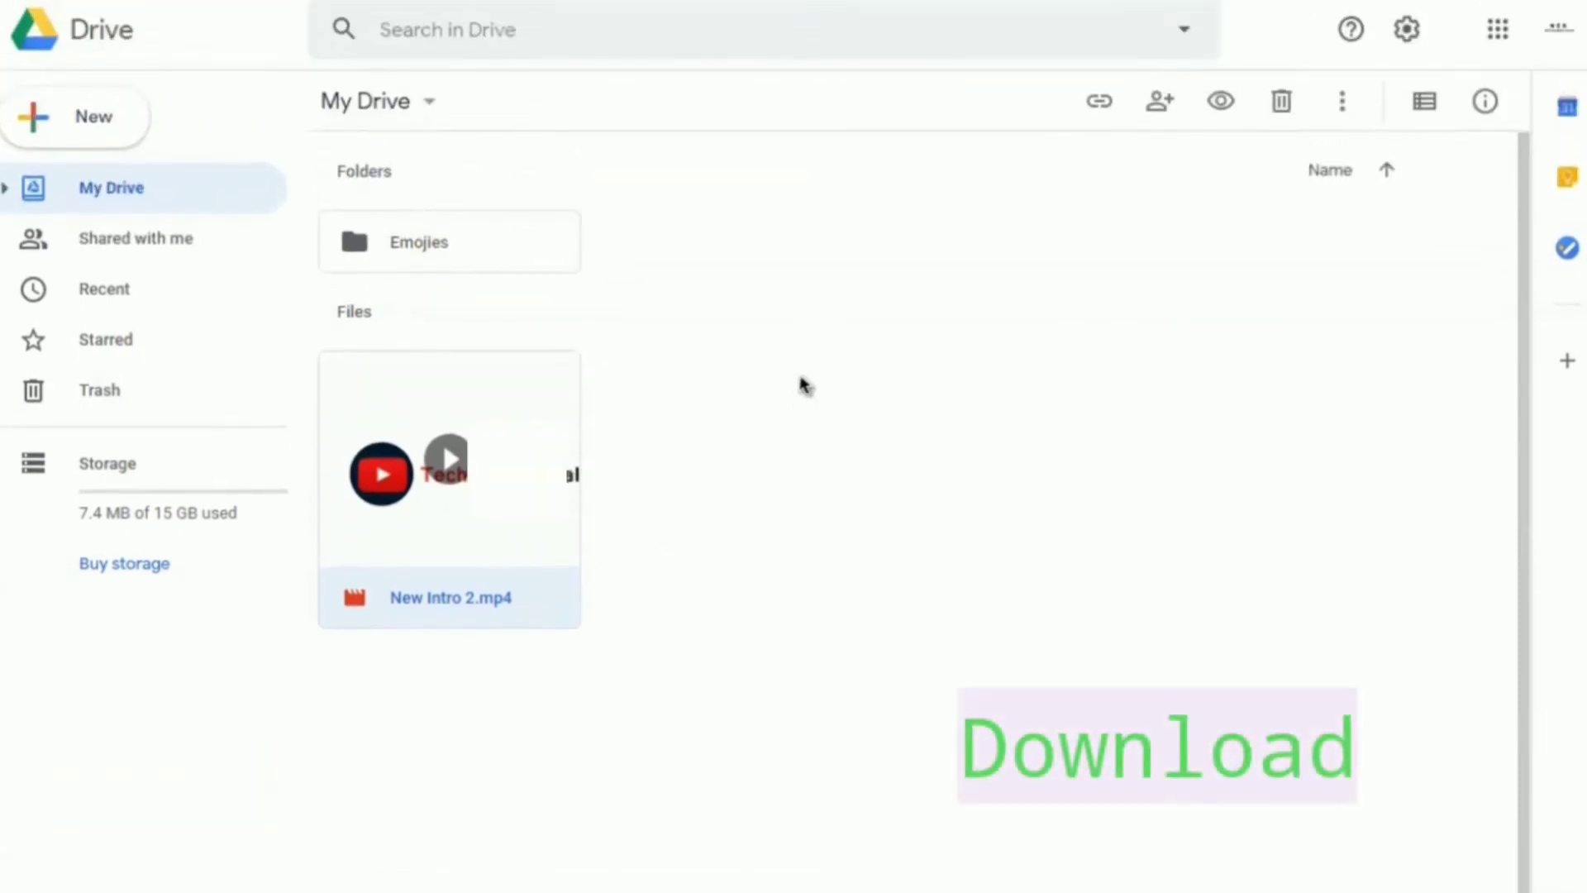
Start creating a new folder in My Drive
click(67, 127)
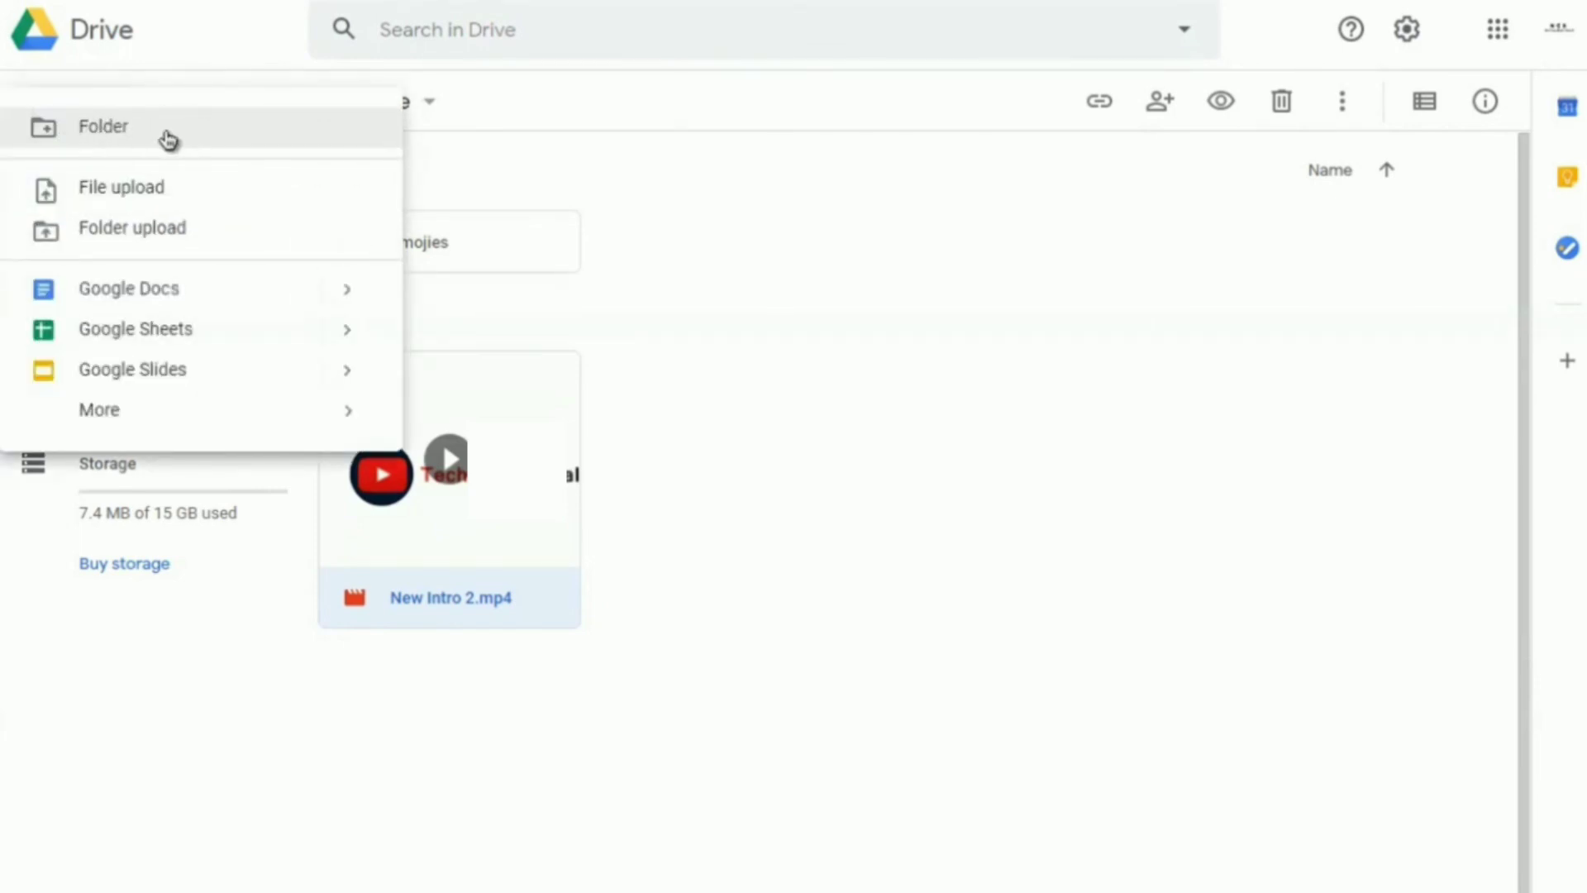
click(103, 127)
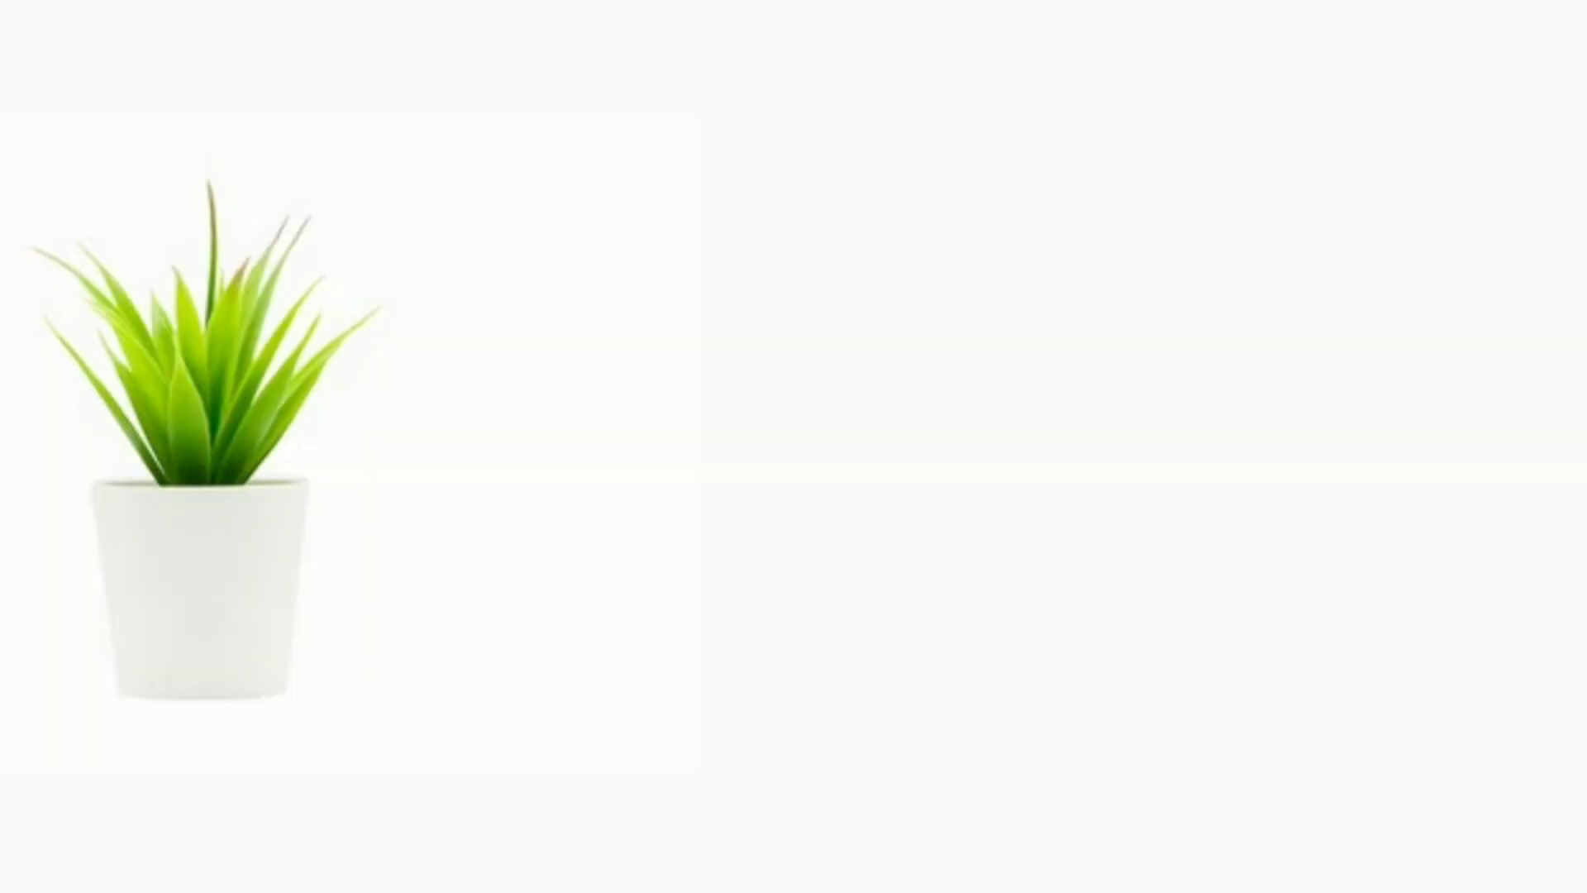